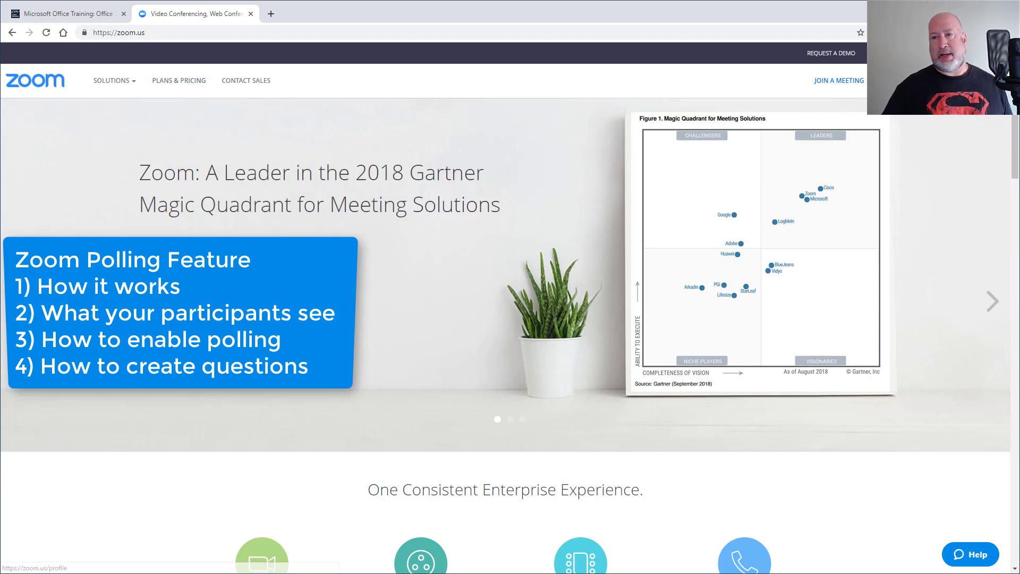
Start the scheduled "Poll and nonverbal" meeting from the account's meeting list and open it in Zoom Meetings
{"action": "left_click", "coordinate": [977, 81]}
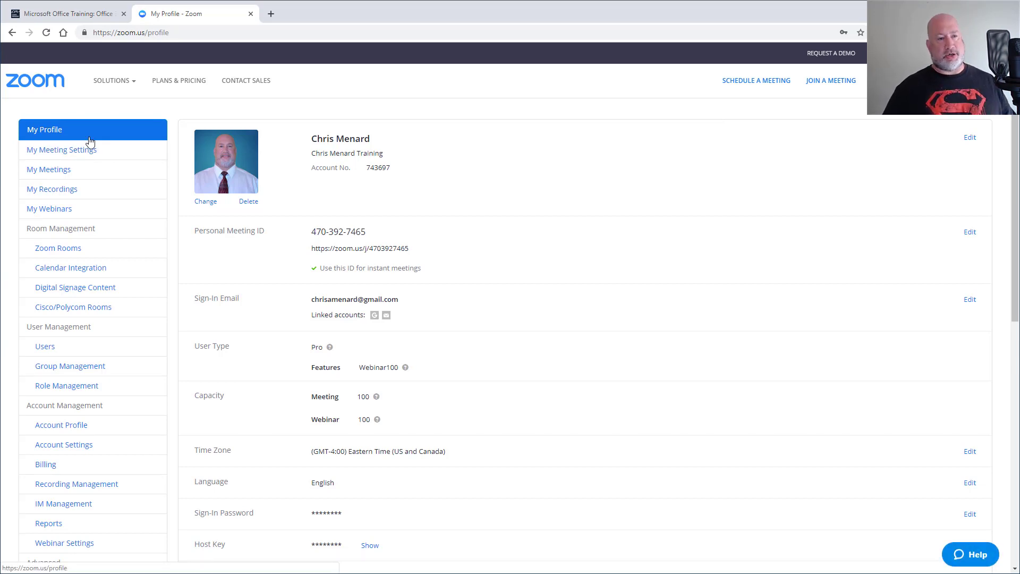
{"action": "left_click", "coordinate": [57, 177]}
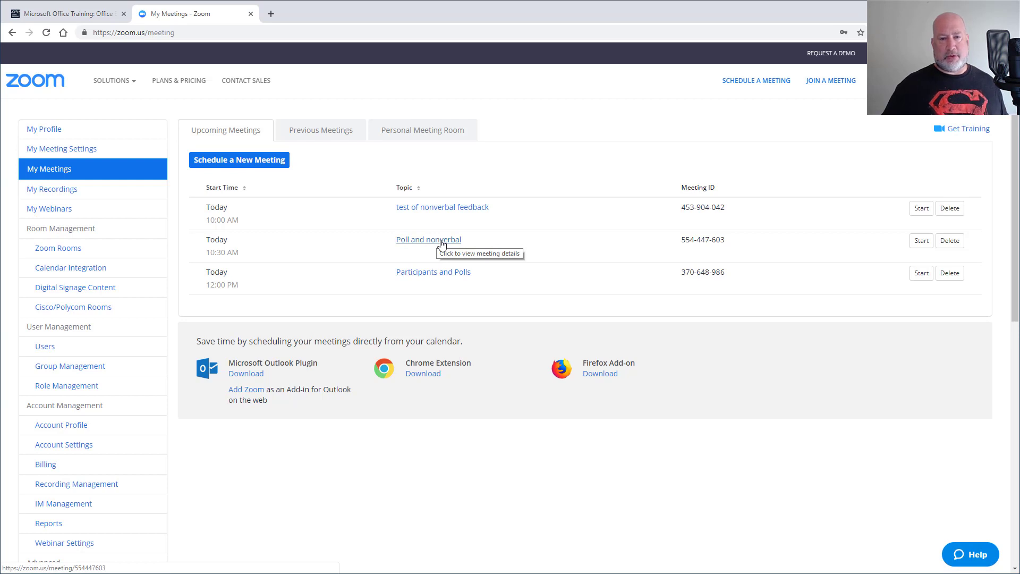
{"action": "left_click", "coordinate": [922, 242]}
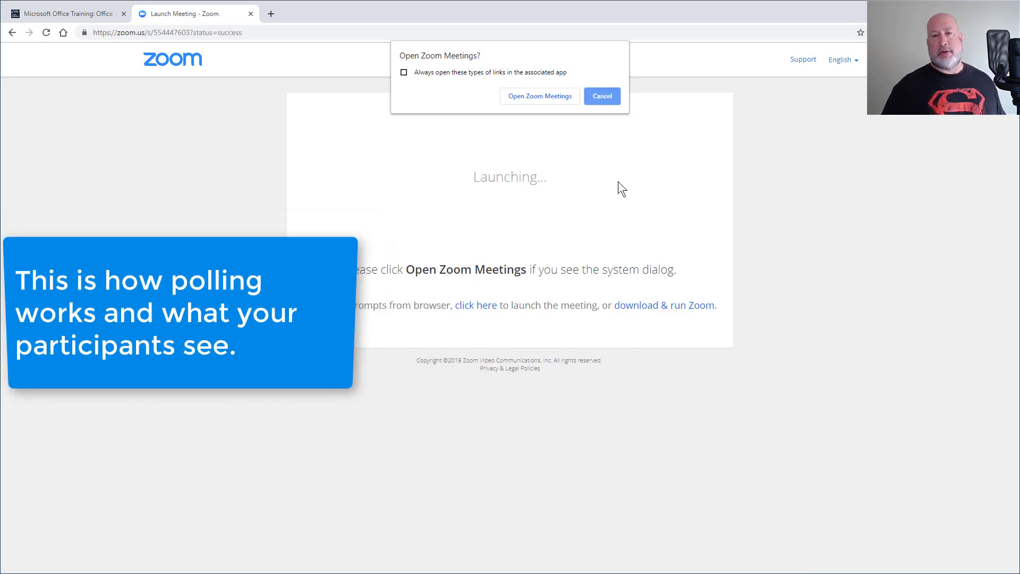
{"action": "left_click", "coordinate": [539, 97]}
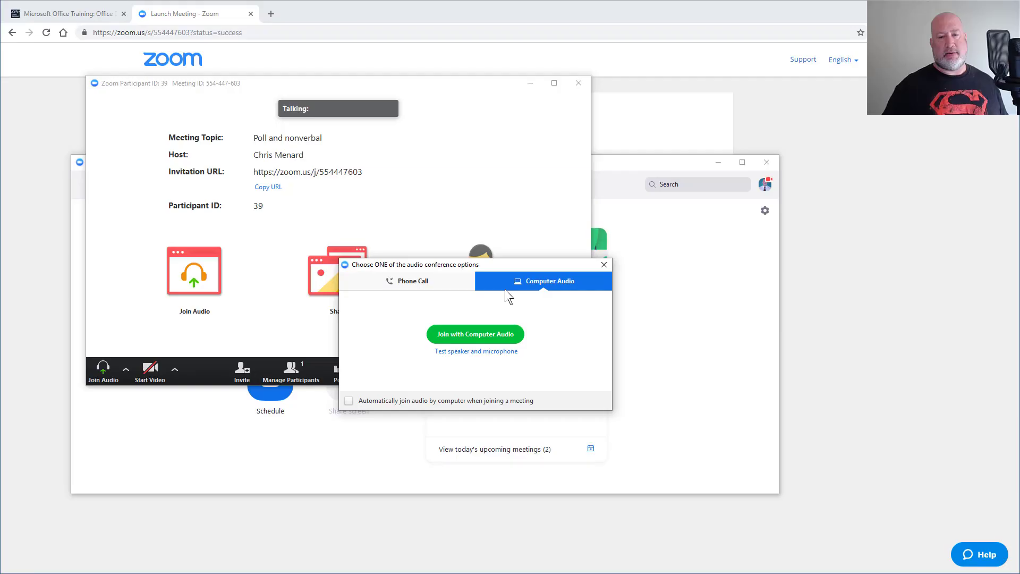
Join the meeting with computer audio, then mute the microphone
{"action": "left_click", "coordinate": [483, 335]}
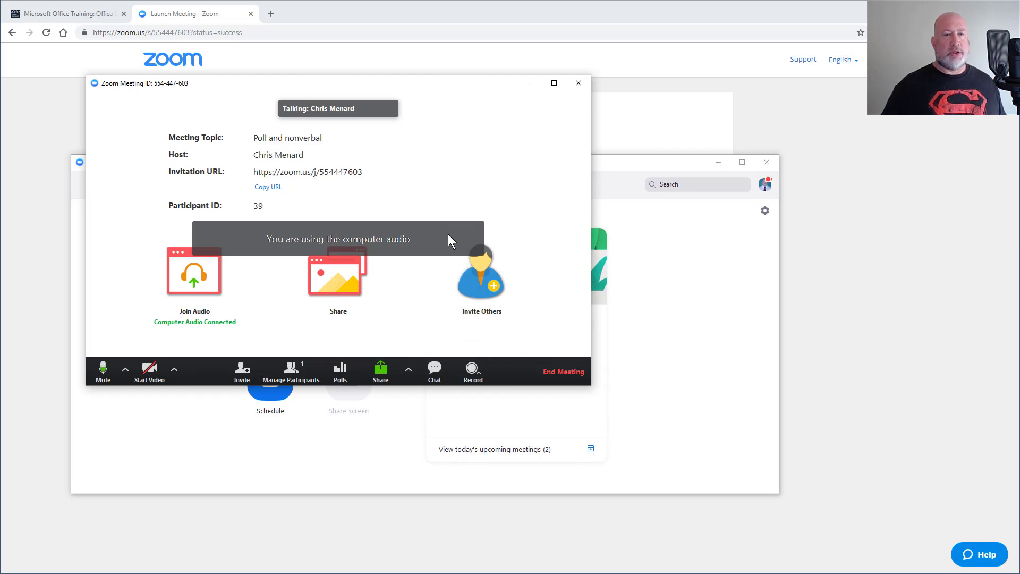
{"action": "left_click_drag", "start_coordinate": [456, 83], "coordinate": [626, 101]}
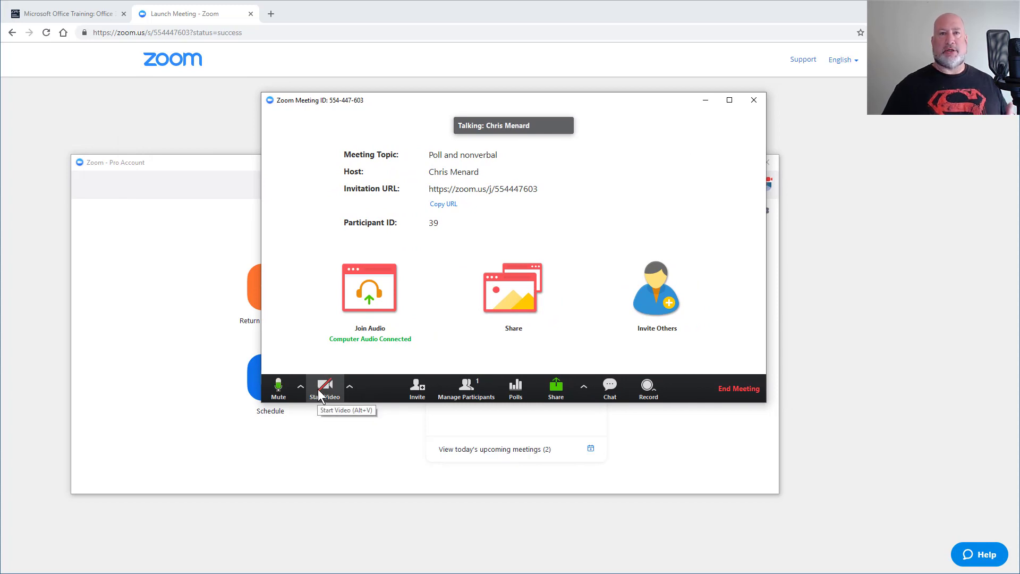
{"action": "left_click", "coordinate": [279, 389]}
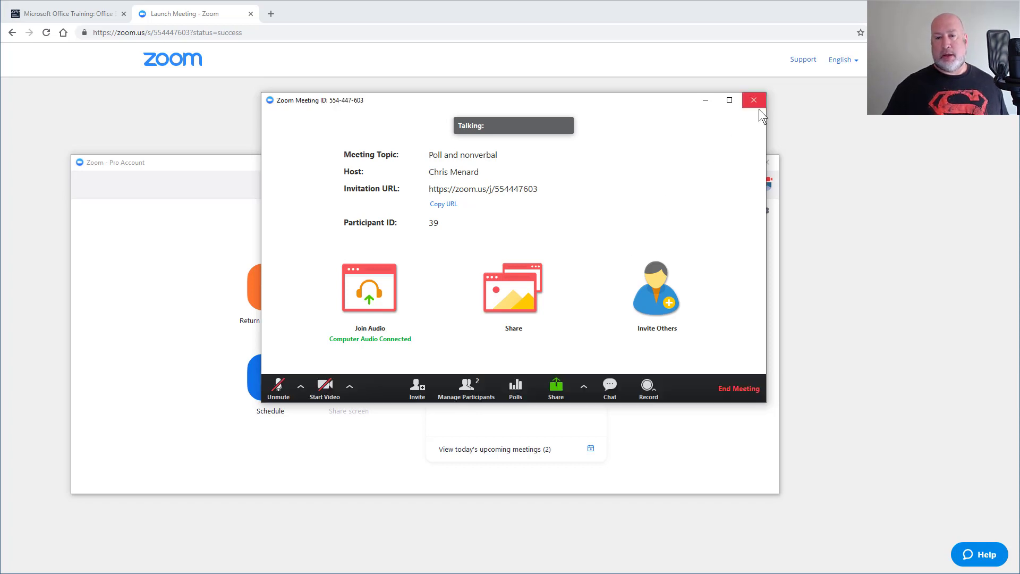
Share the "Launch Meeting" Chrome window with the meeting participants
{"action": "left_click", "coordinate": [519, 301]}
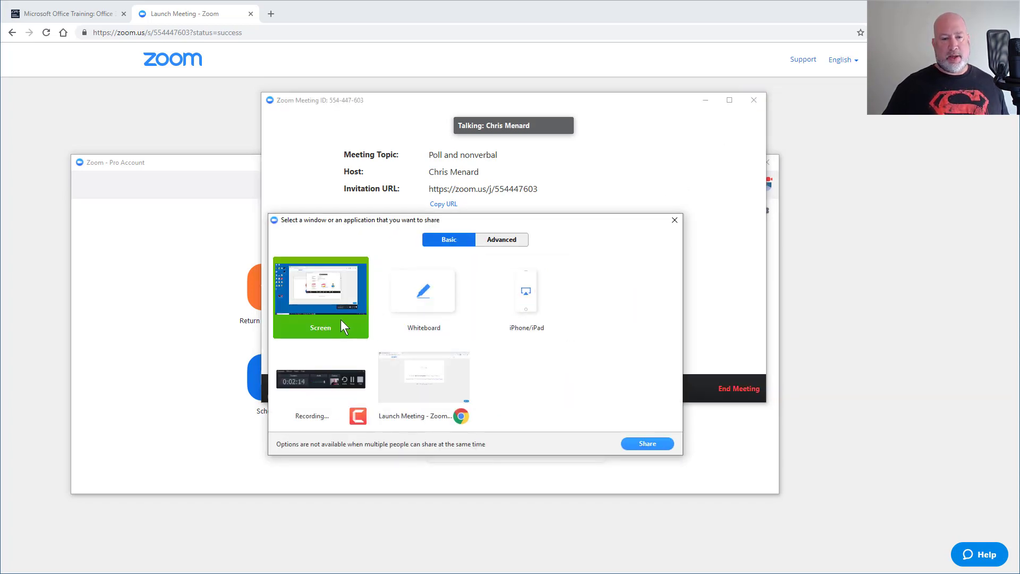
{"action": "left_click", "coordinate": [426, 377]}
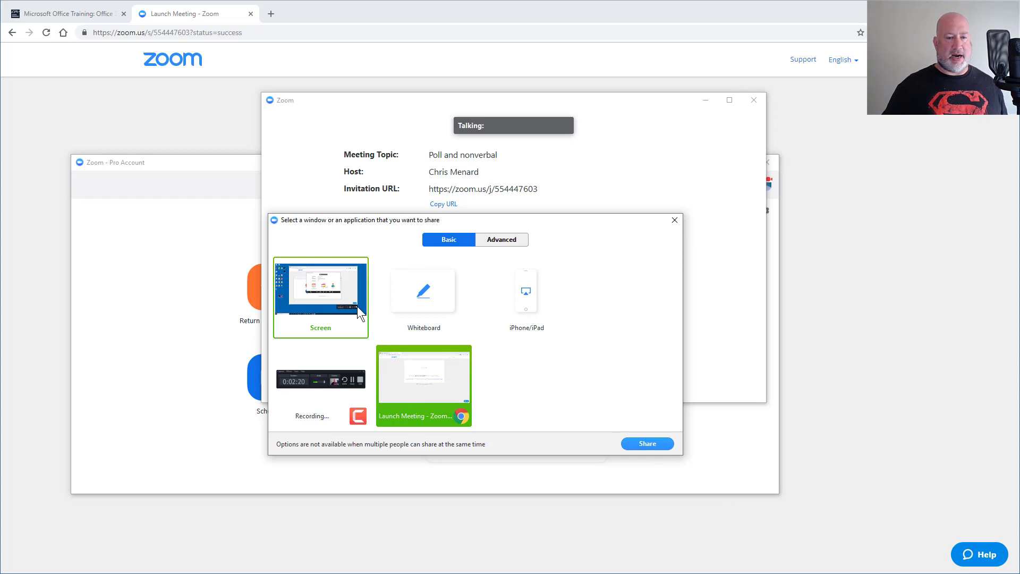
{"action": "left_click", "coordinate": [658, 442]}
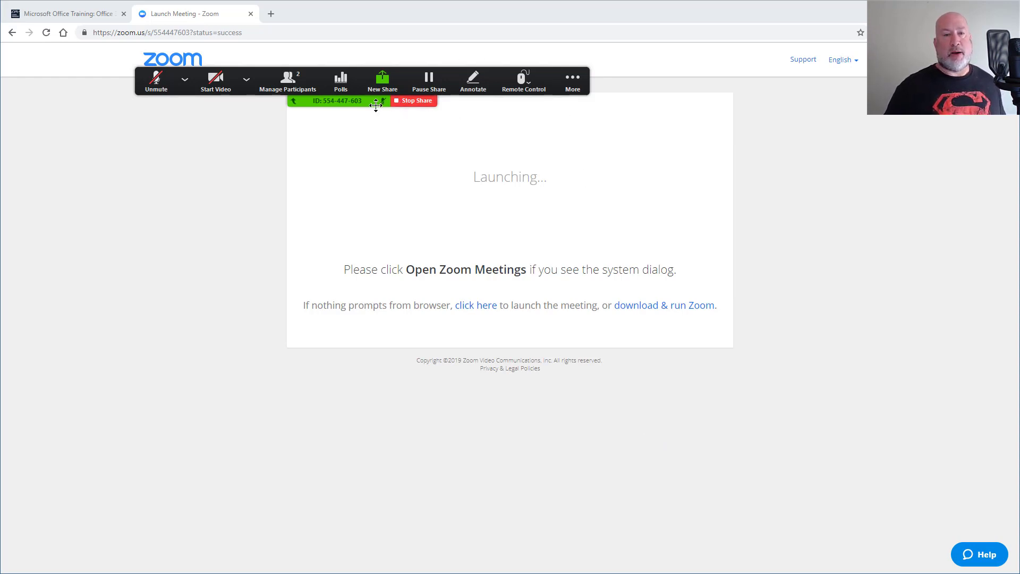
Open the meeting's polls and launch the "Ice Cream and Cities" poll for the attendees
{"action": "left_click", "coordinate": [343, 82]}
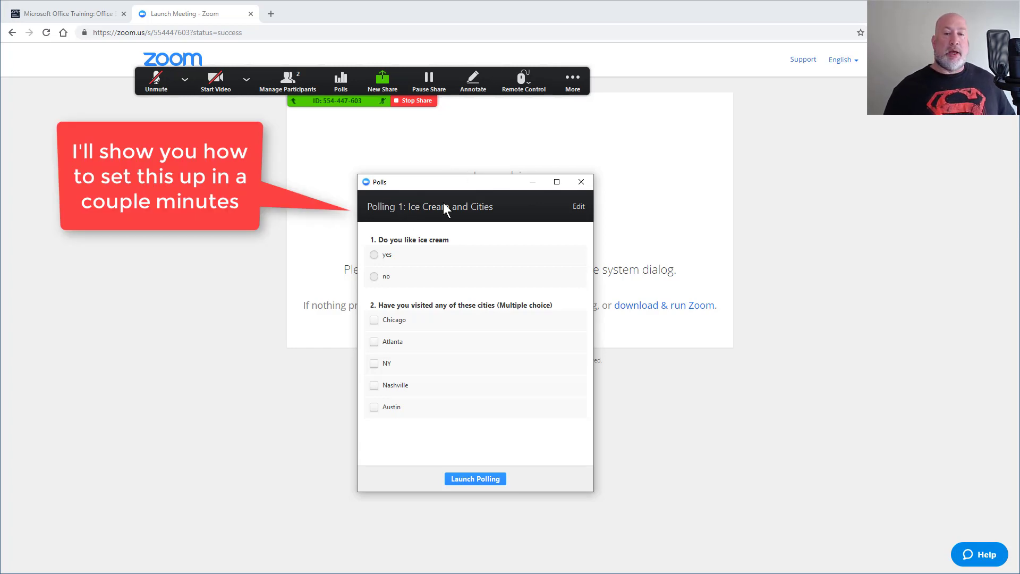
{"action": "left_click_drag", "start_coordinate": [481, 185], "coordinate": [454, 155]}
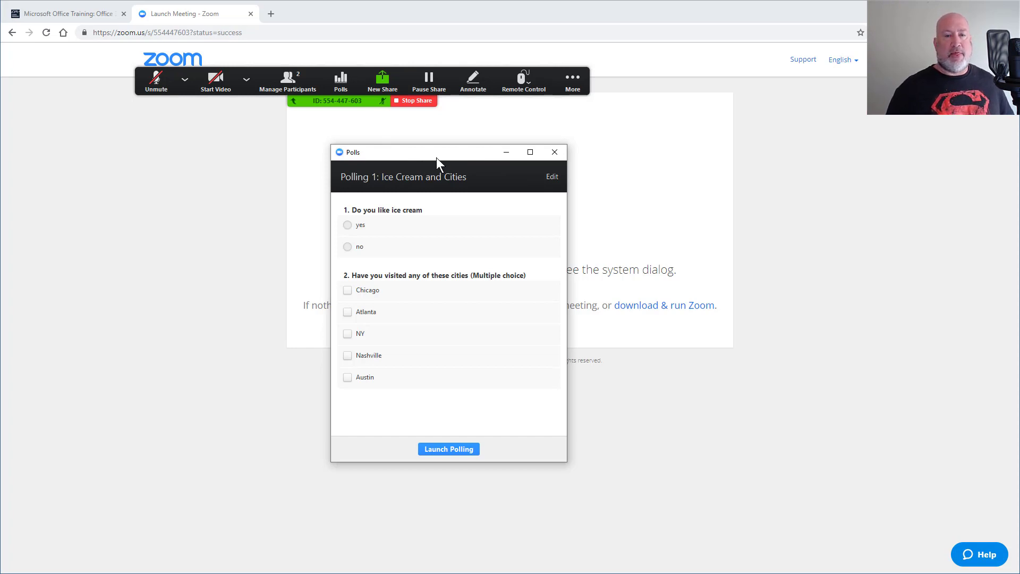
{"action": "left_click_drag", "start_coordinate": [437, 157], "coordinate": [457, 162]}
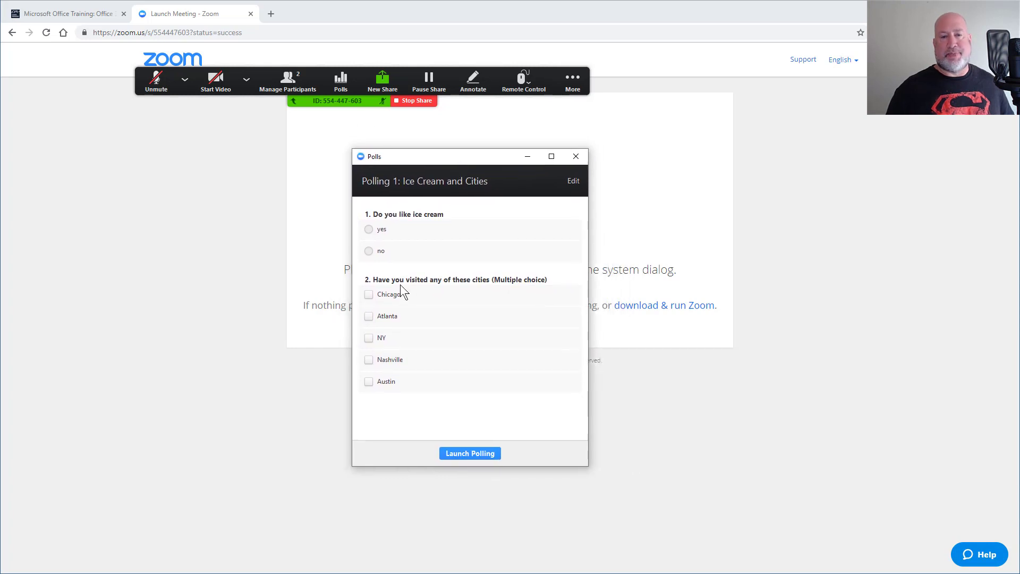
{"action": "left_click", "coordinate": [481, 454]}
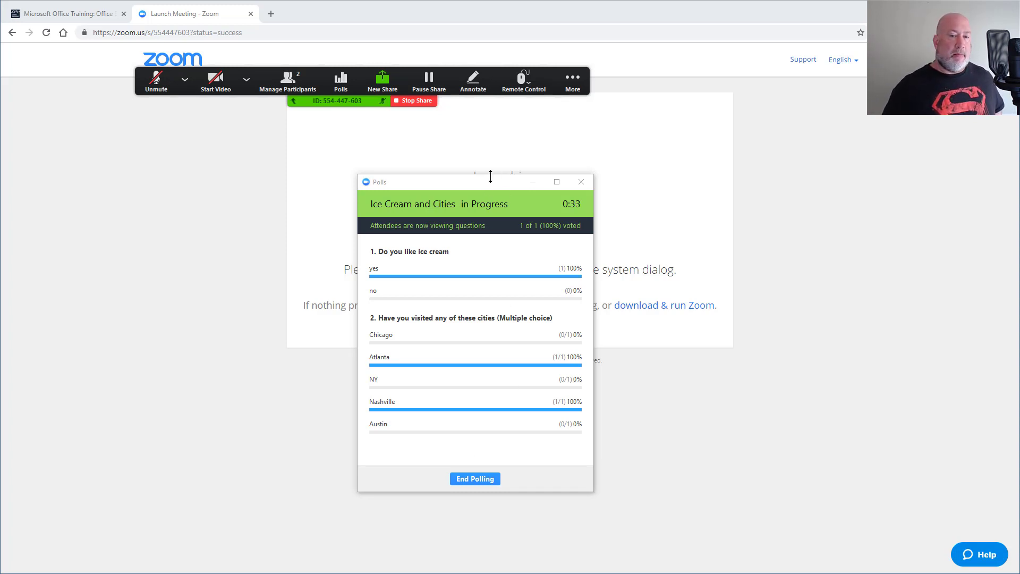
End the "Ice Cream and Cities" poll and share its results with the attendees
{"action": "left_click_drag", "start_coordinate": [478, 185], "coordinate": [482, 183]}
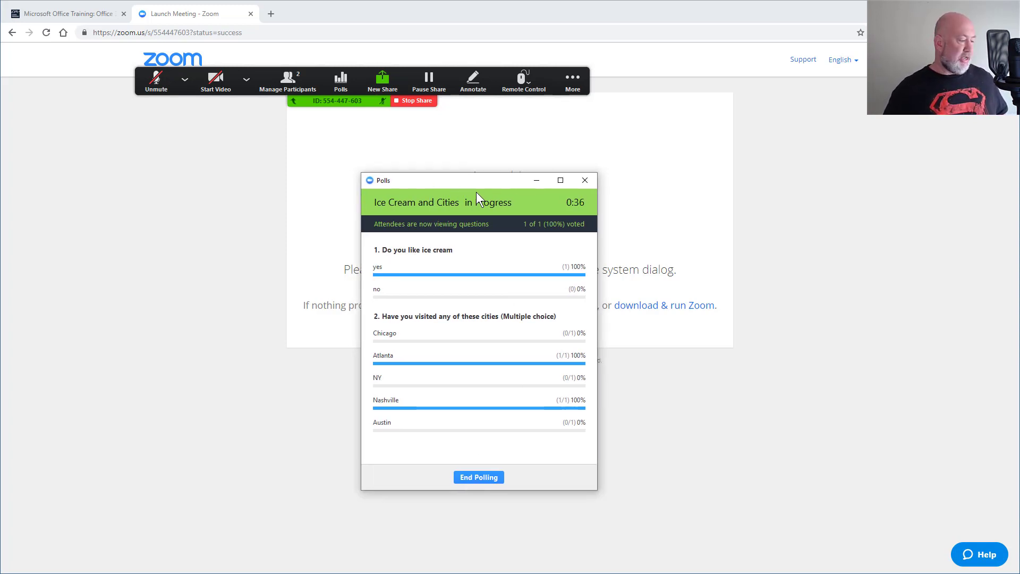
{"action": "left_click", "coordinate": [482, 477]}
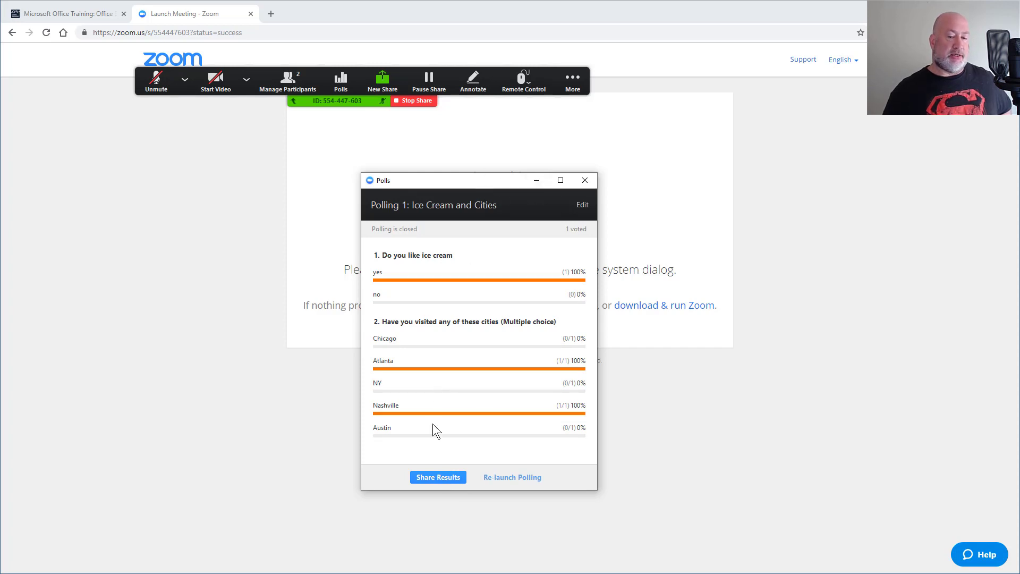
{"action": "left_click", "coordinate": [438, 483]}
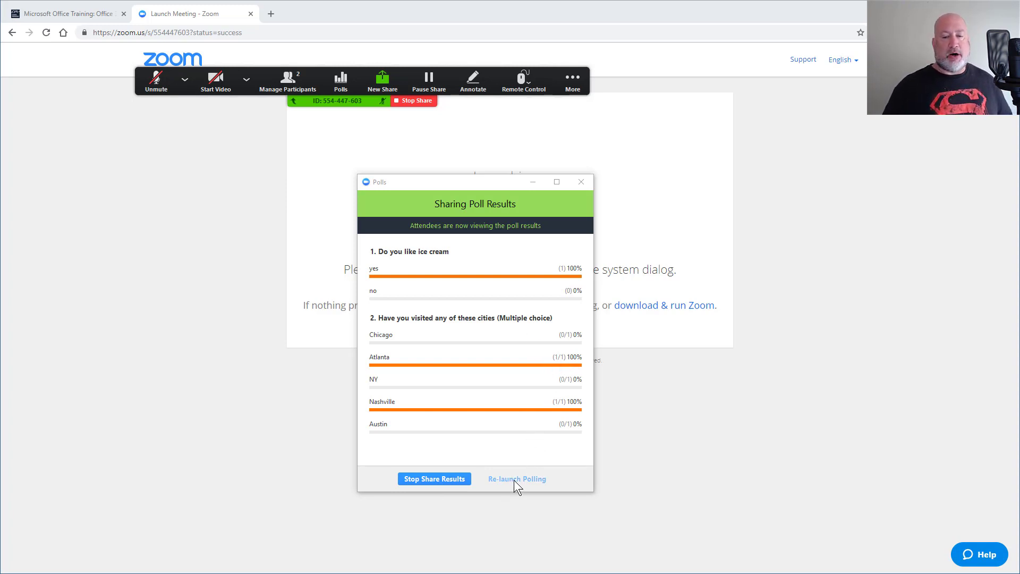
Stop sharing the poll results, close the poll window and end the screen share
{"action": "left_click", "coordinate": [451, 481]}
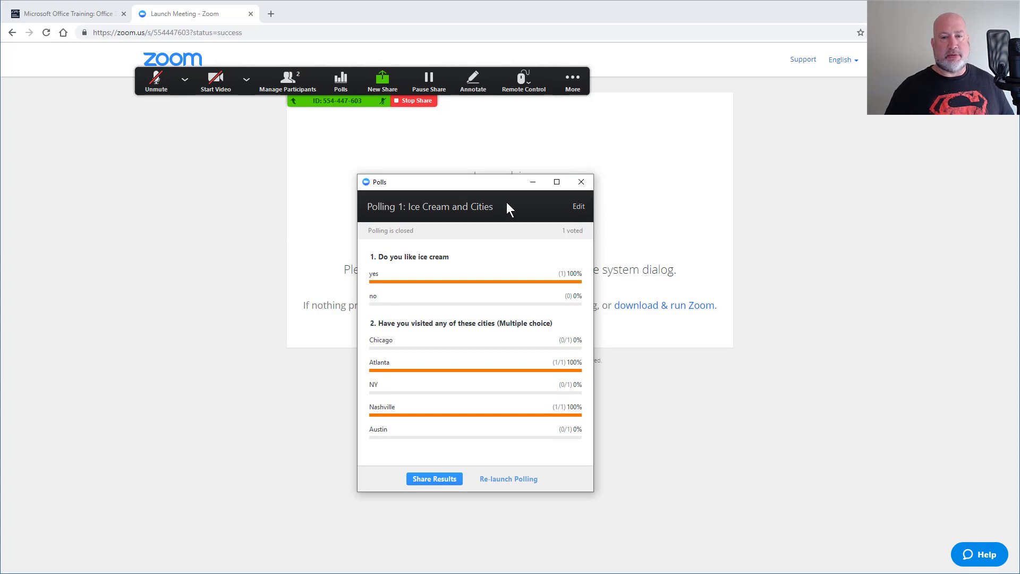
{"action": "left_click", "coordinate": [589, 184]}
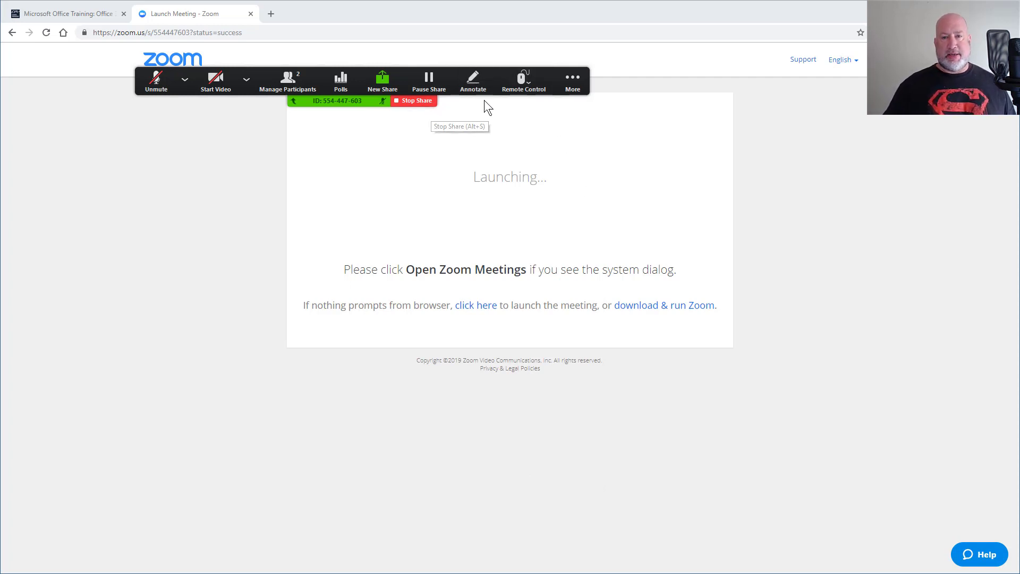
{"action": "left_click", "coordinate": [419, 103]}
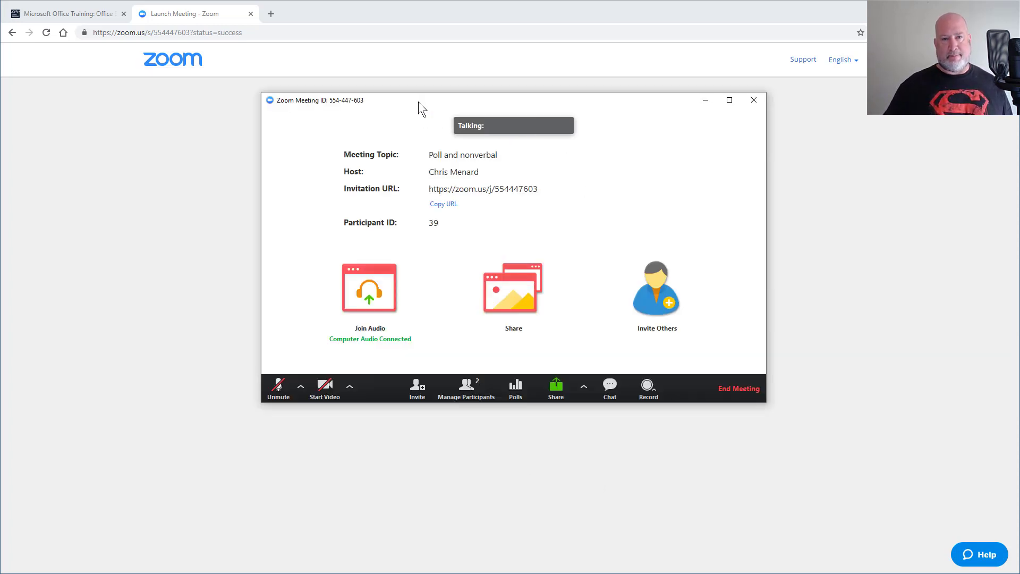
End the meeting for all participants and close the Zoom client window
{"action": "left_click", "coordinate": [745, 390]}
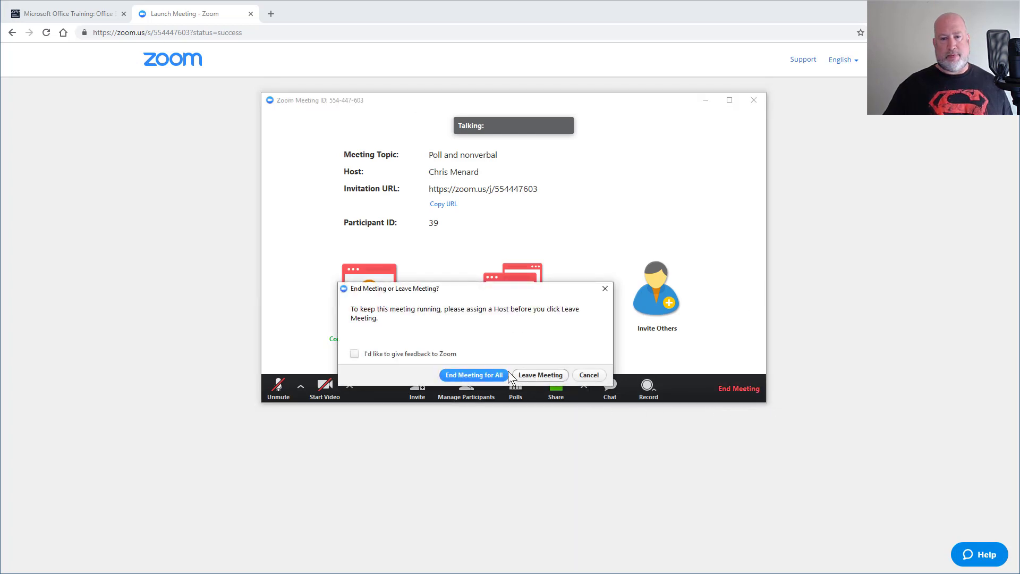
{"action": "left_click", "coordinate": [477, 371]}
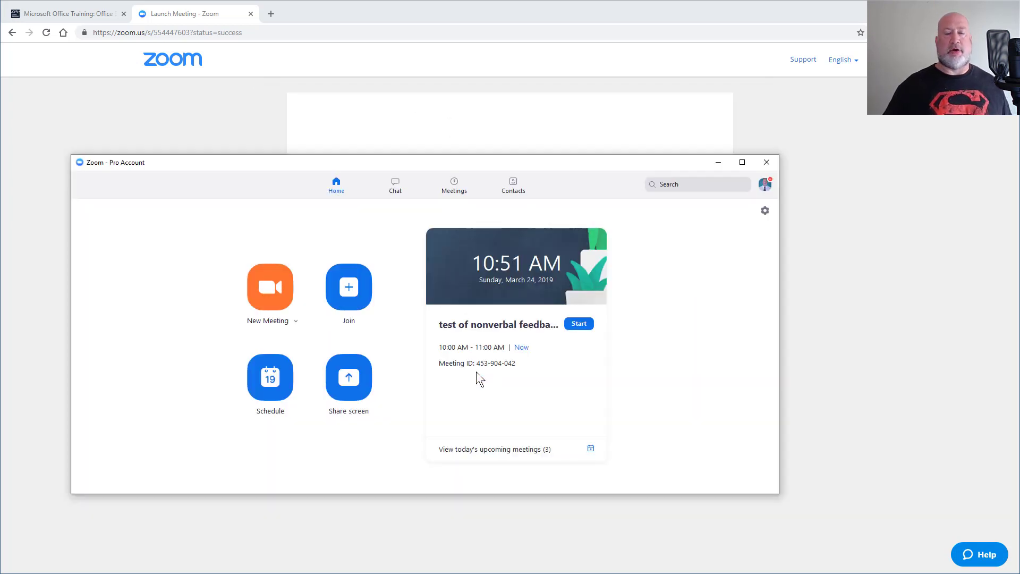
{"action": "left_click", "coordinate": [770, 162]}
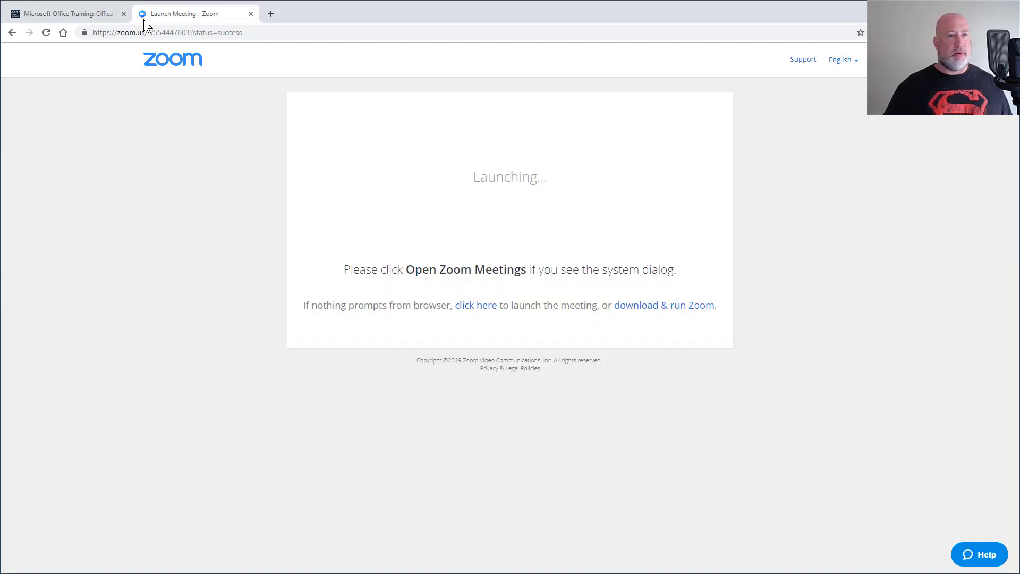
Return to the Zoom website and open the In Meeting (Basic) section of the account's meeting settings
{"action": "left_click", "coordinate": [171, 62]}
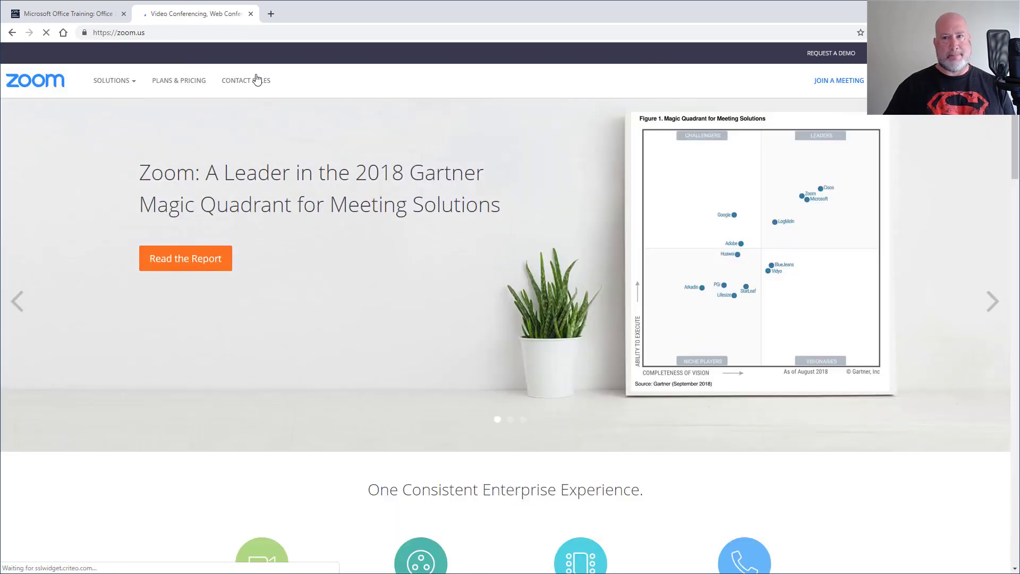
{"action": "mouse_move", "coordinate": [947, 54]}
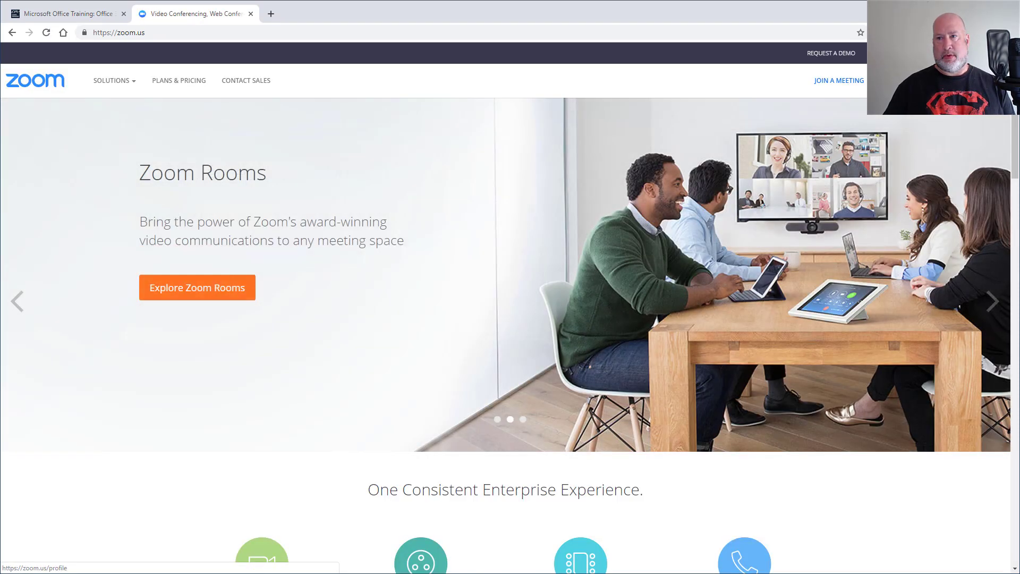
{"action": "left_click", "coordinate": [978, 80]}
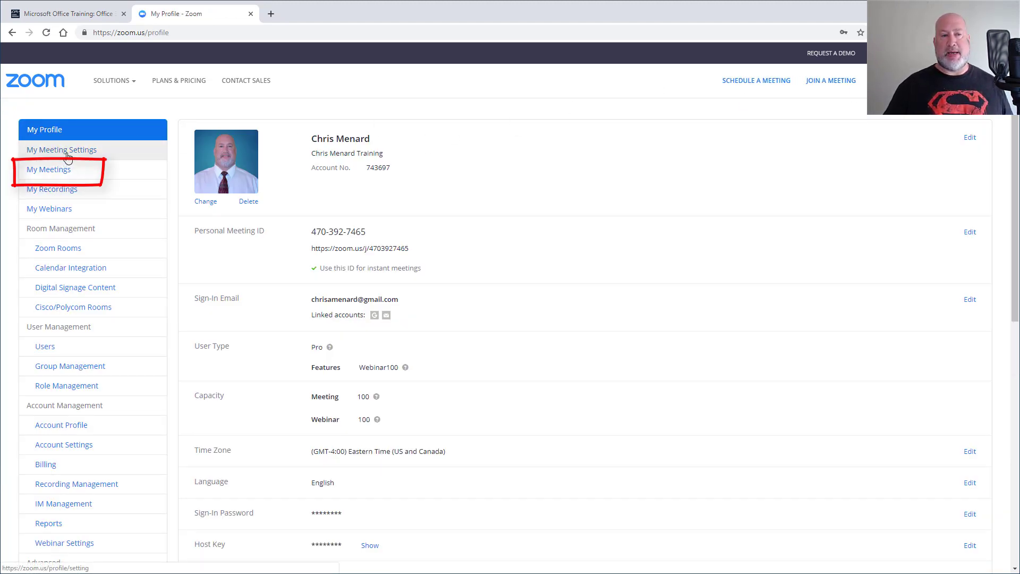
{"action": "left_click", "coordinate": [67, 154]}
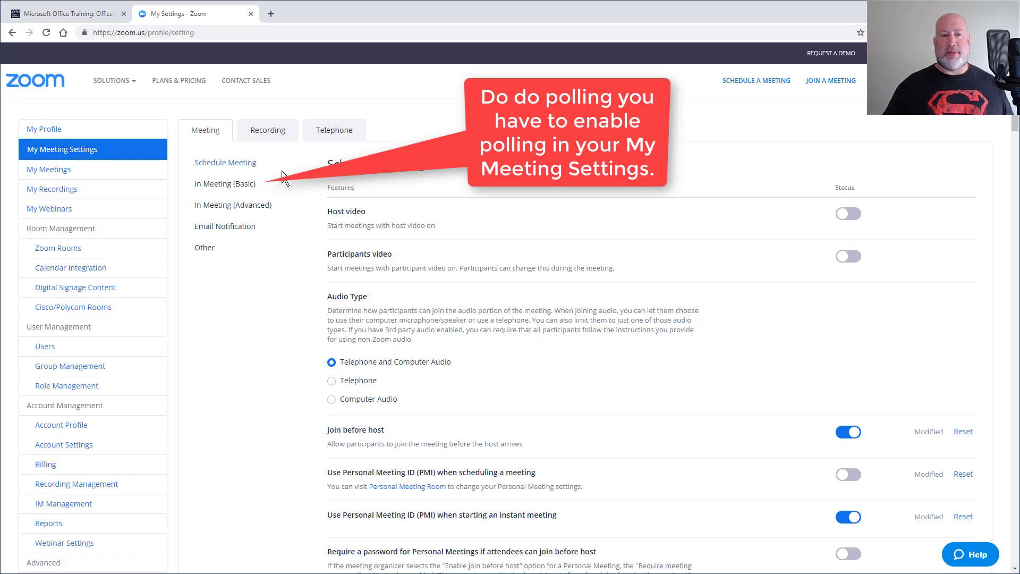
{"action": "left_click", "coordinate": [228, 186]}
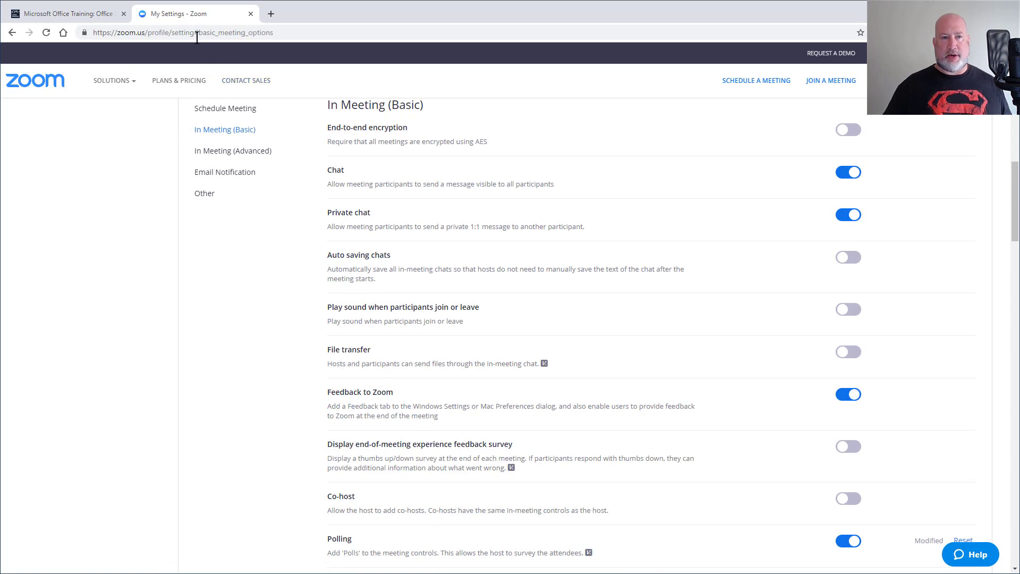
Find the Polling option under In Meeting (Basic), turn it off and turn it on again
{"action": "left_click", "coordinate": [239, 114]}
{"action": "scroll", "coordinate": [502, 214], "scroll_direction": "down", "scroll_amount": 5}
{"action": "scroll", "coordinate": [501, 215], "scroll_direction": "down", "scroll_amount": 3}
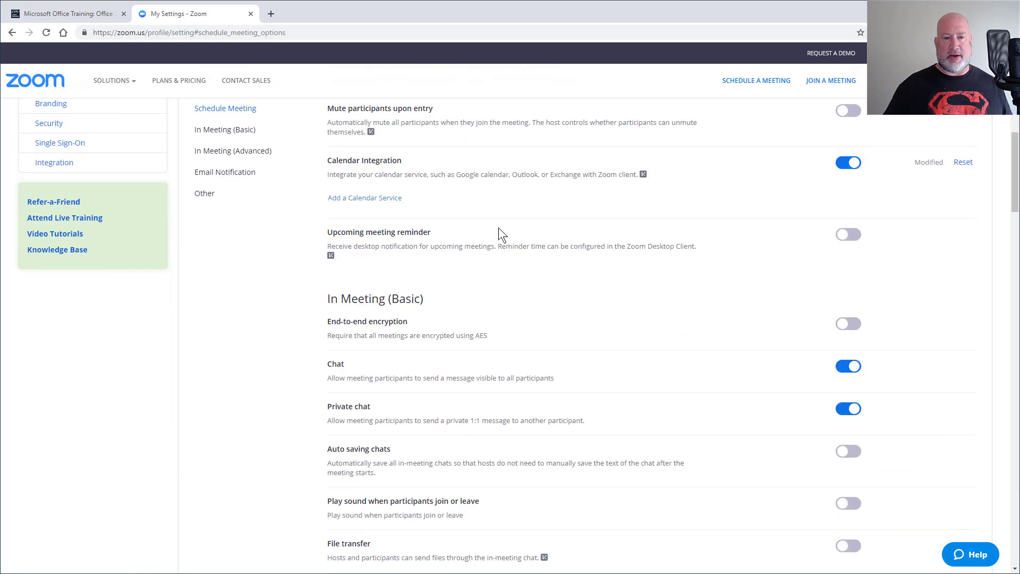
{"action": "scroll", "coordinate": [417, 292], "scroll_direction": "down", "scroll_amount": 9}
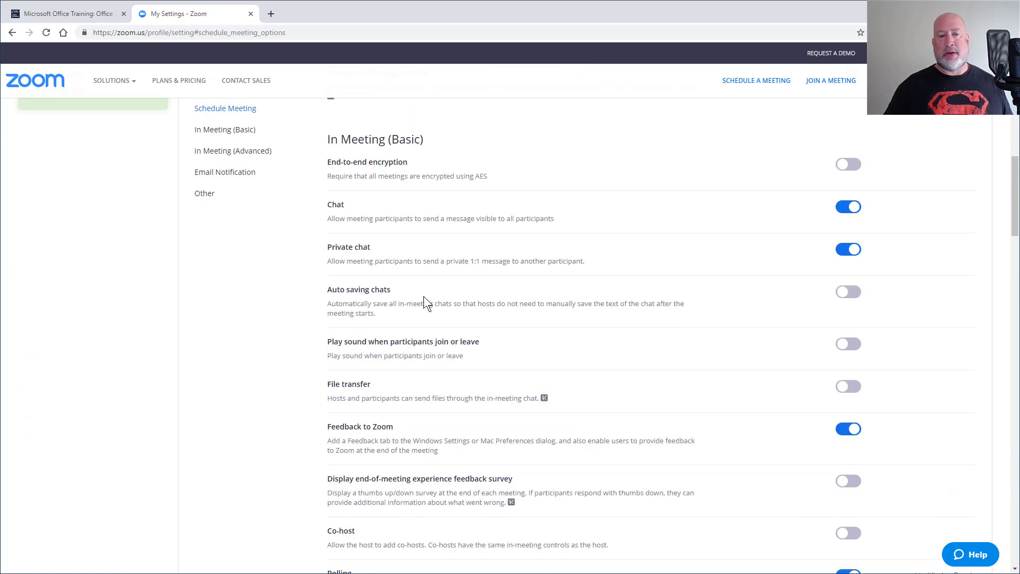
{"action": "left_click", "coordinate": [845, 259]}
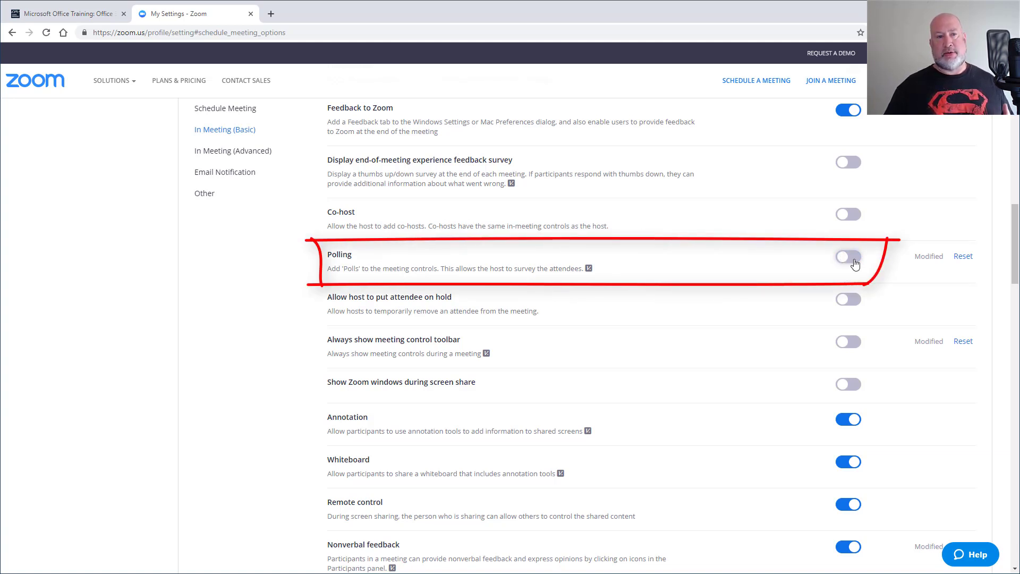
{"action": "left_click", "coordinate": [853, 257]}
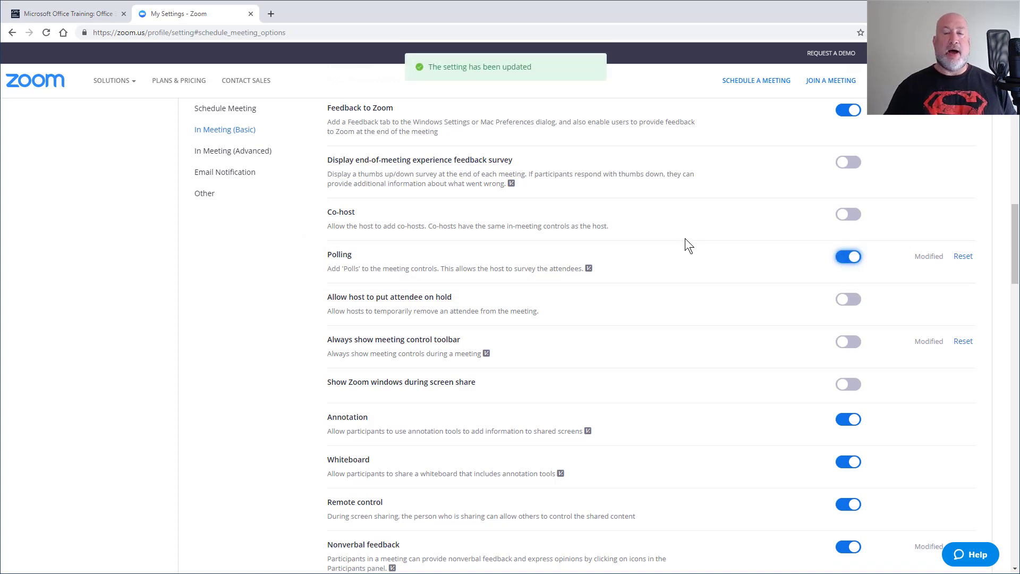
Go to the account's upcoming meetings and open the form for scheduling a new meeting
{"action": "scroll", "coordinate": [685, 238], "scroll_direction": "up", "scroll_amount": 10}
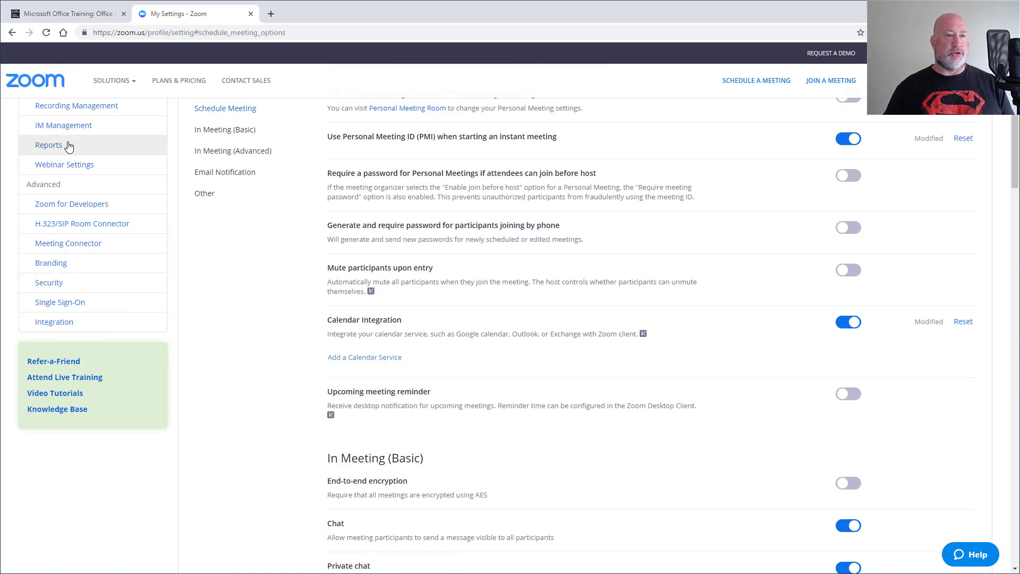
{"action": "scroll", "coordinate": [68, 146], "scroll_direction": "up", "scroll_amount": 6}
{"action": "left_click", "coordinate": [59, 169]}
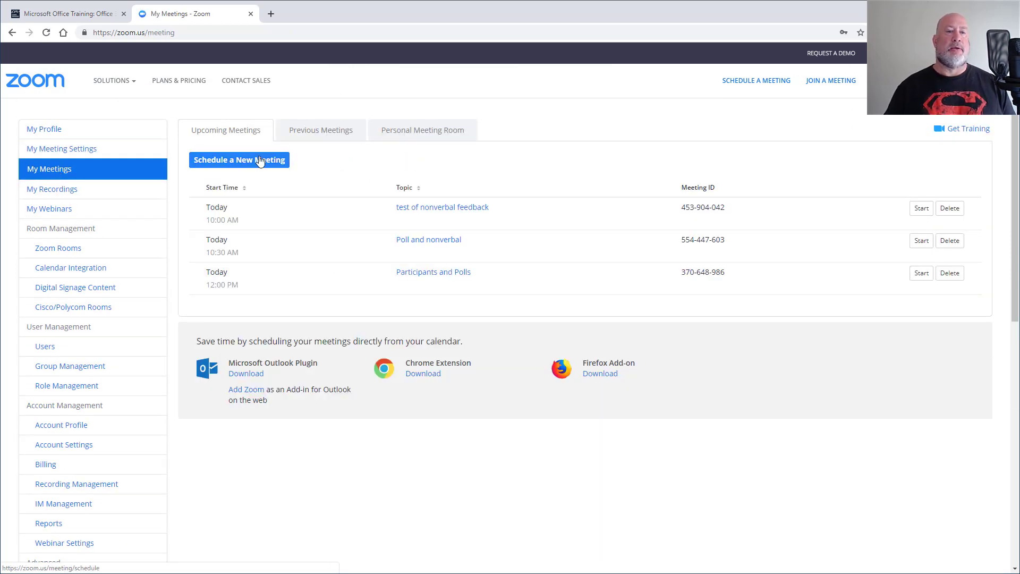
{"action": "left_click", "coordinate": [260, 160]}
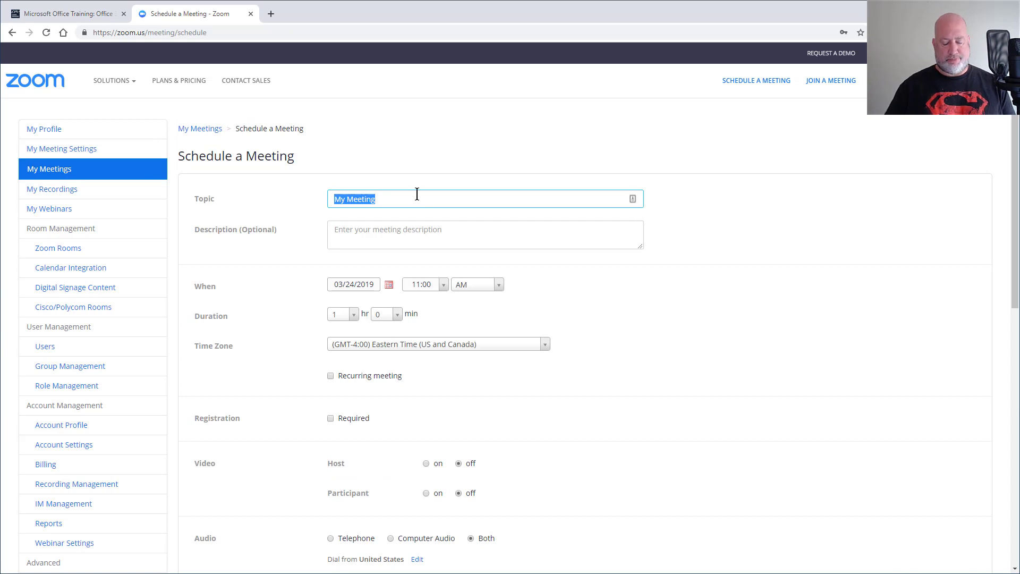
Enter the meeting topic "test of polling for youtube video" and the description "alksdjf adsl;kjfas dfads"
{"action": "type", "text": "test of pol"}
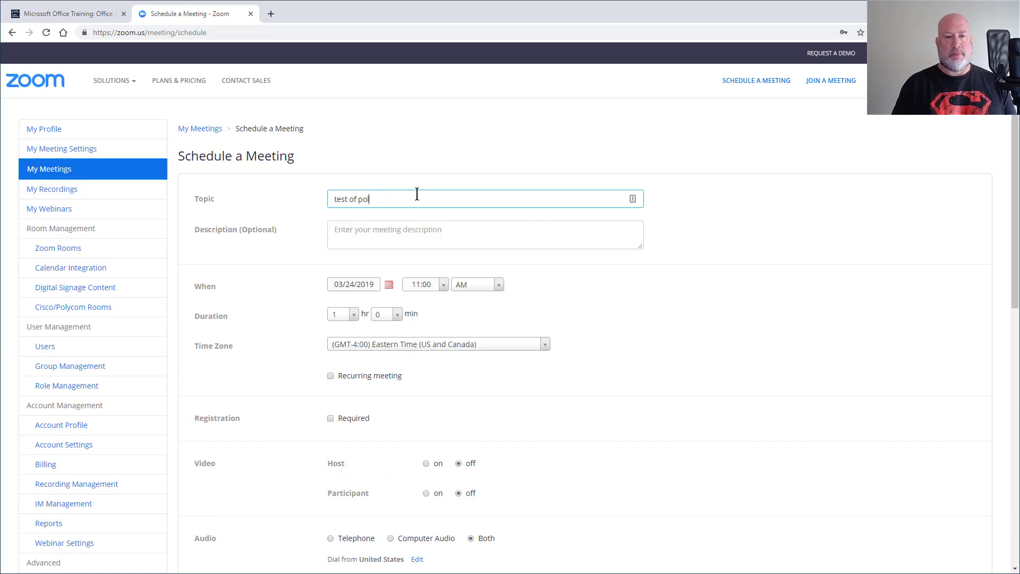
{"action": "type", "text": "ling for youtuse video"}
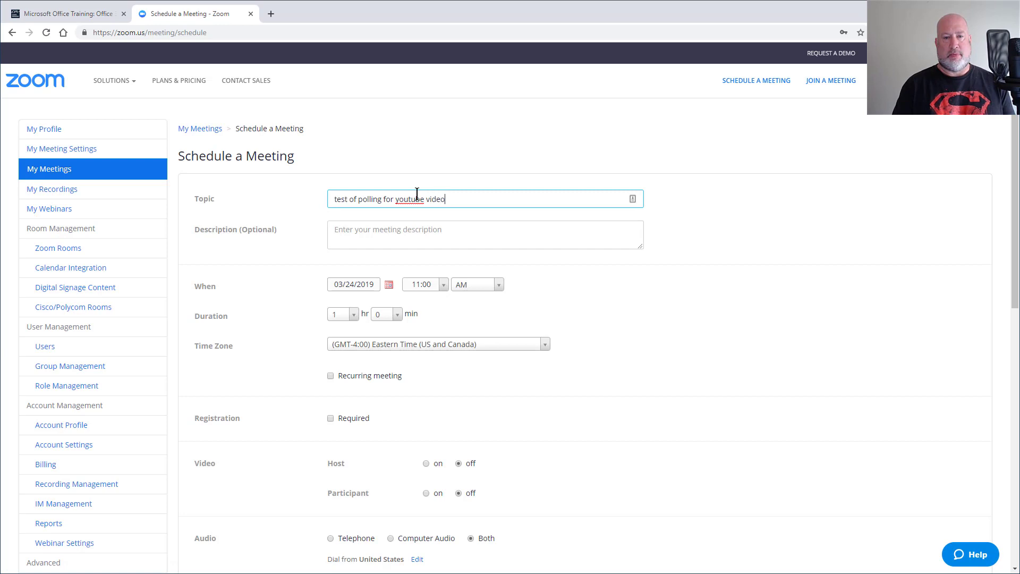
{"action": "key", "text": "Tab"}
{"action": "type", "text": "alksdjf adsl;kjfas dfads"}
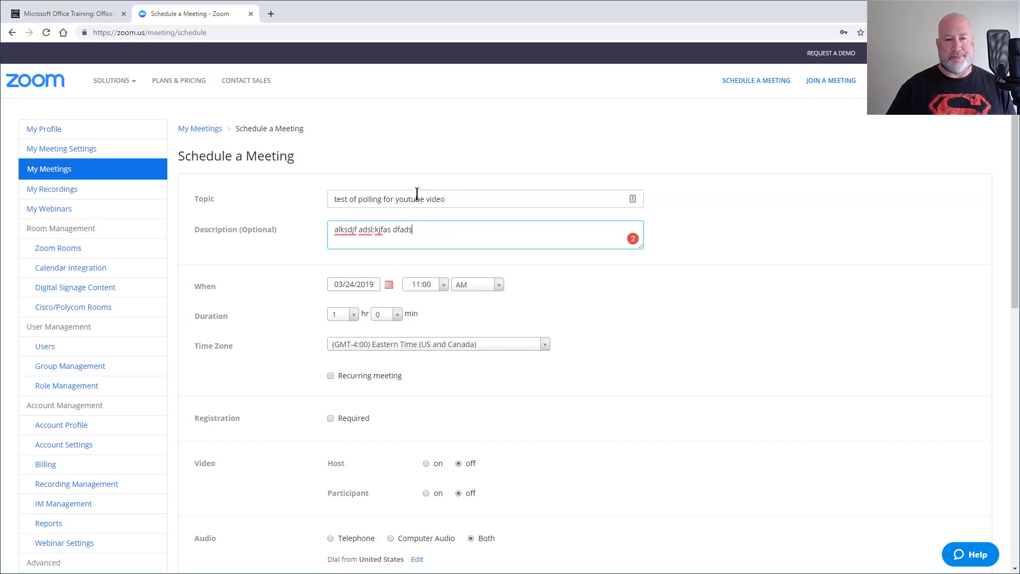
Look over the remaining scheduling options, keep them as they are, and save the new meeting
{"action": "scroll", "coordinate": [418, 194], "scroll_direction": "down", "scroll_amount": 3}
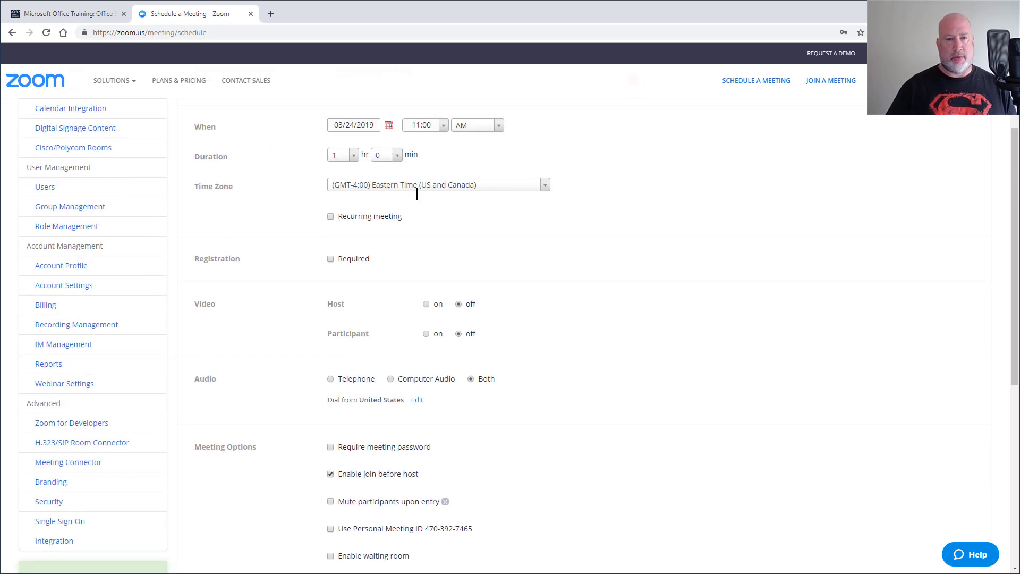
{"action": "scroll", "coordinate": [519, 242], "scroll_direction": "up", "scroll_amount": 3}
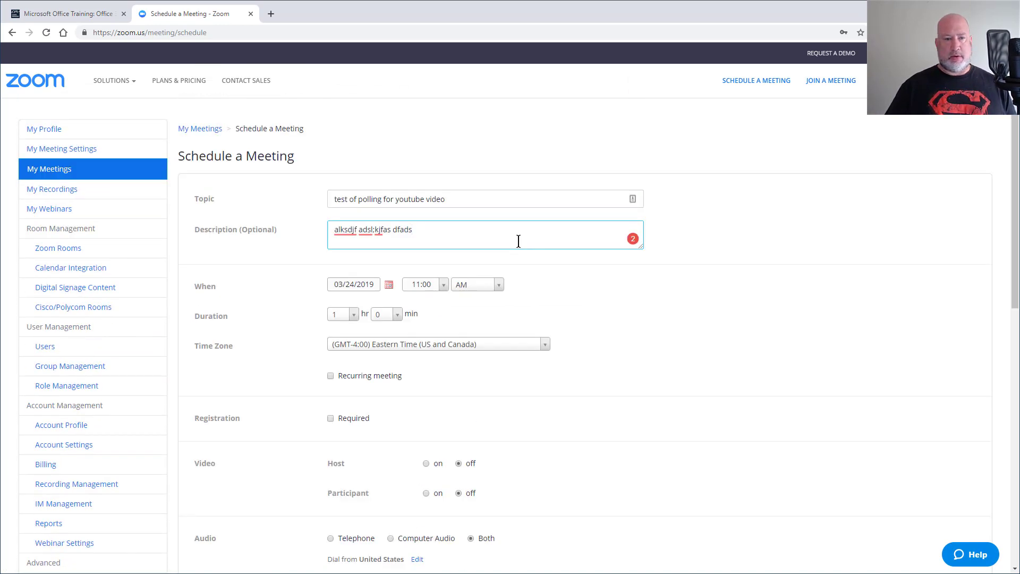
{"action": "scroll", "coordinate": [518, 244], "scroll_direction": "down", "scroll_amount": 7}
{"action": "scroll", "coordinate": [519, 250], "scroll_direction": "down", "scroll_amount": 2}
{"action": "scroll", "coordinate": [404, 355], "scroll_direction": "up", "scroll_amount": 5}
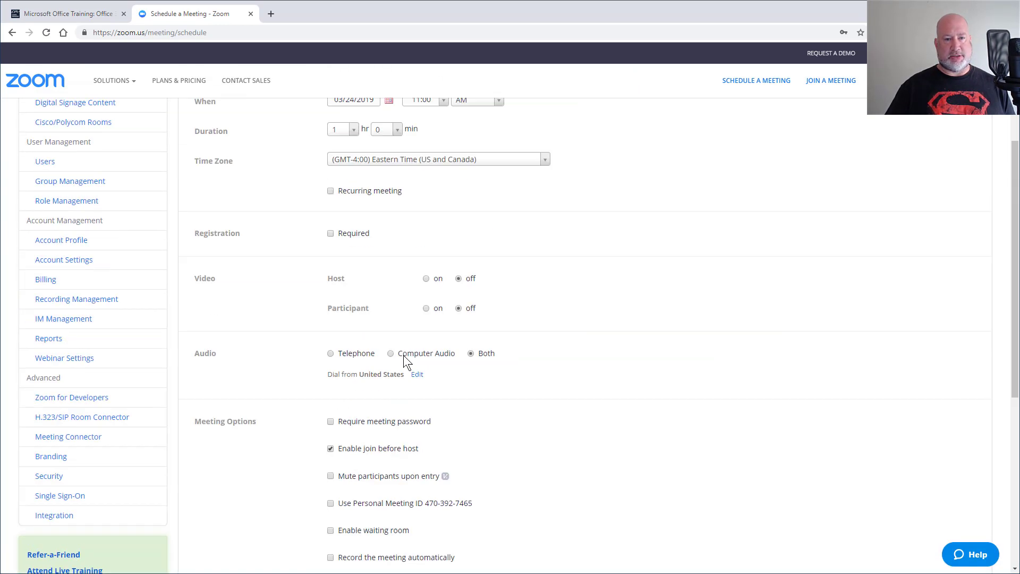
{"action": "scroll", "coordinate": [402, 383], "scroll_direction": "down", "scroll_amount": 2}
{"action": "left_click", "coordinate": [359, 519]}
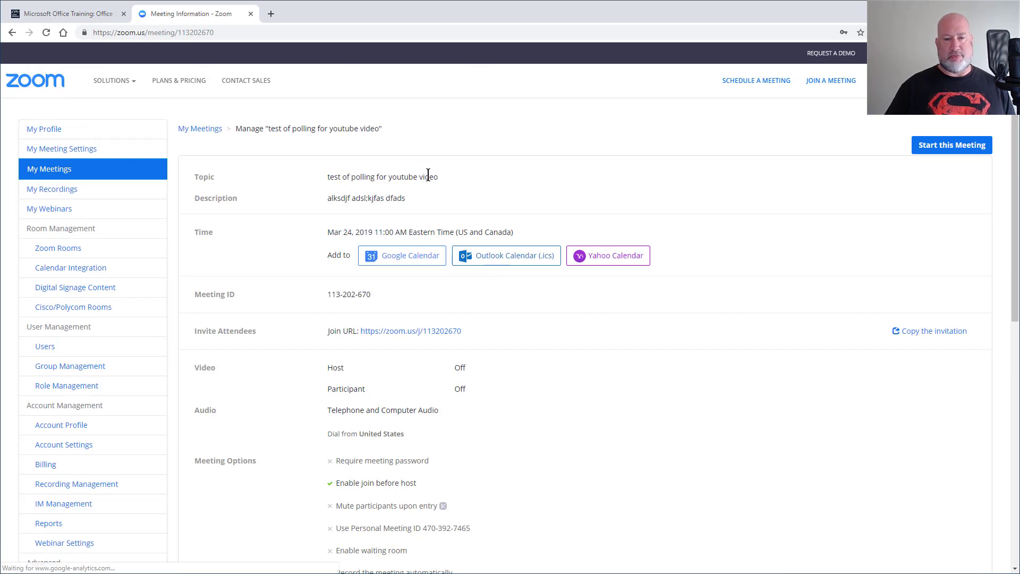
Add a poll to the scheduled meeting and title it "Ice Cream"
{"action": "scroll", "coordinate": [436, 204], "scroll_direction": "down", "scroll_amount": 3}
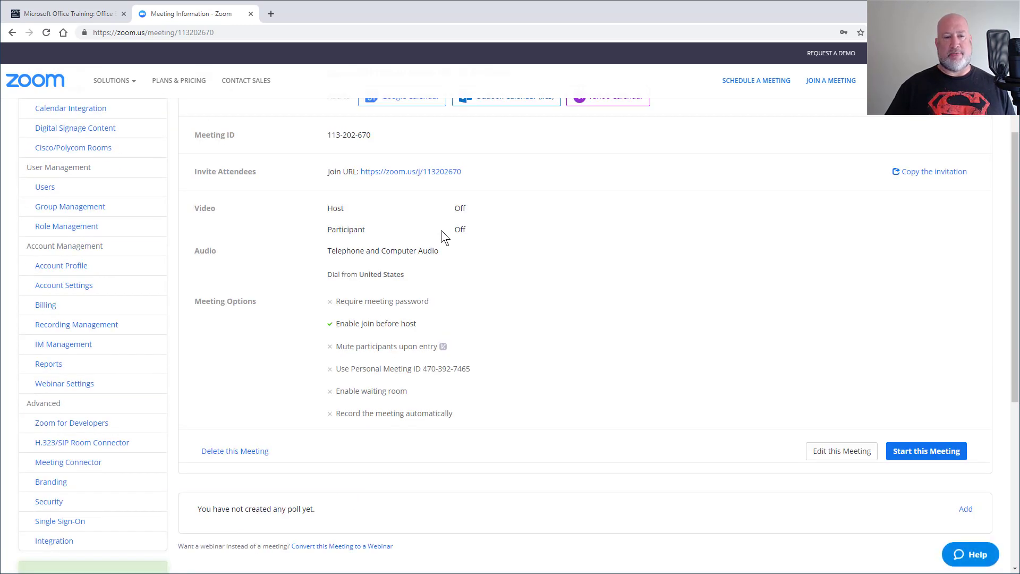
{"action": "scroll", "coordinate": [367, 355], "scroll_direction": "down", "scroll_amount": 3}
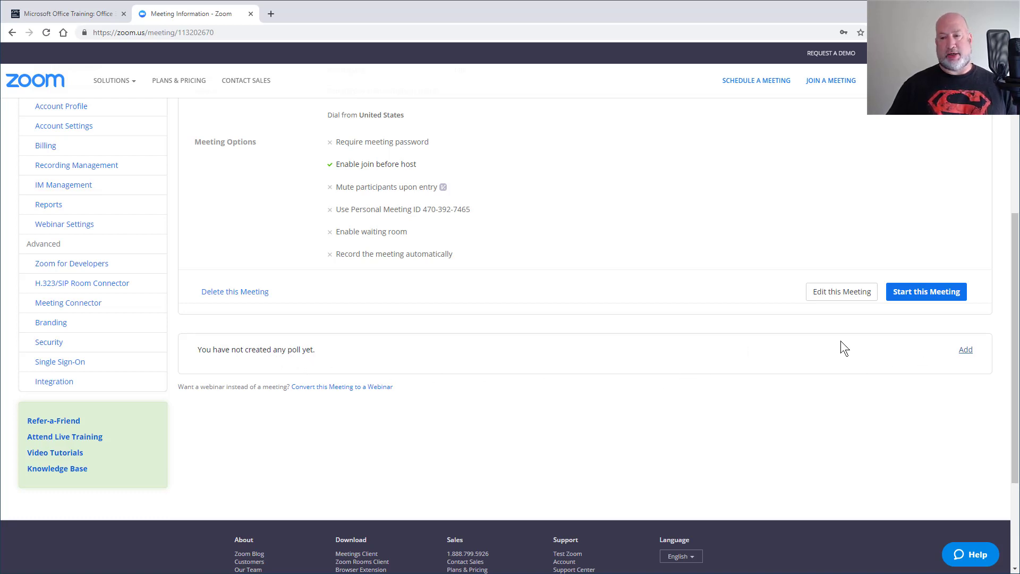
{"action": "left_click", "coordinate": [966, 350]}
{"action": "scroll", "coordinate": [631, 253], "scroll_direction": "down", "scroll_amount": 3}
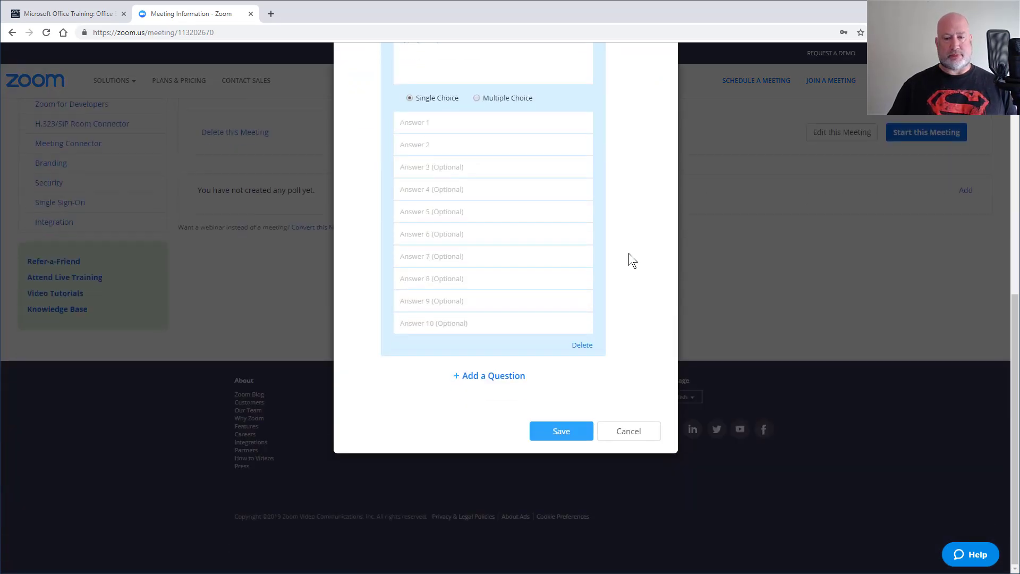
{"action": "scroll", "coordinate": [576, 394], "scroll_direction": "up", "scroll_amount": 6}
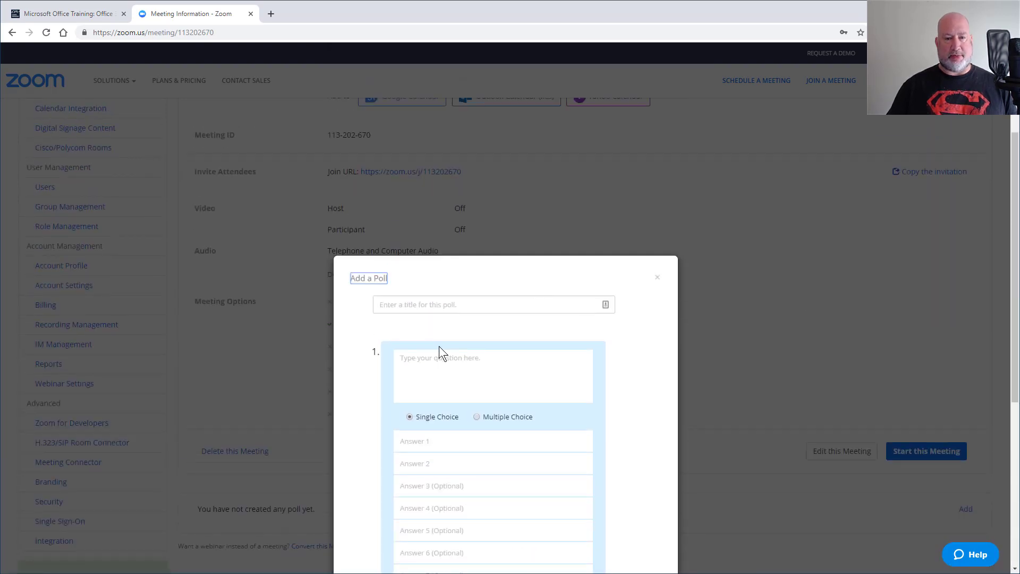
{"action": "scroll", "coordinate": [439, 346], "scroll_direction": "down", "scroll_amount": 3}
{"action": "left_click", "coordinate": [418, 151]}
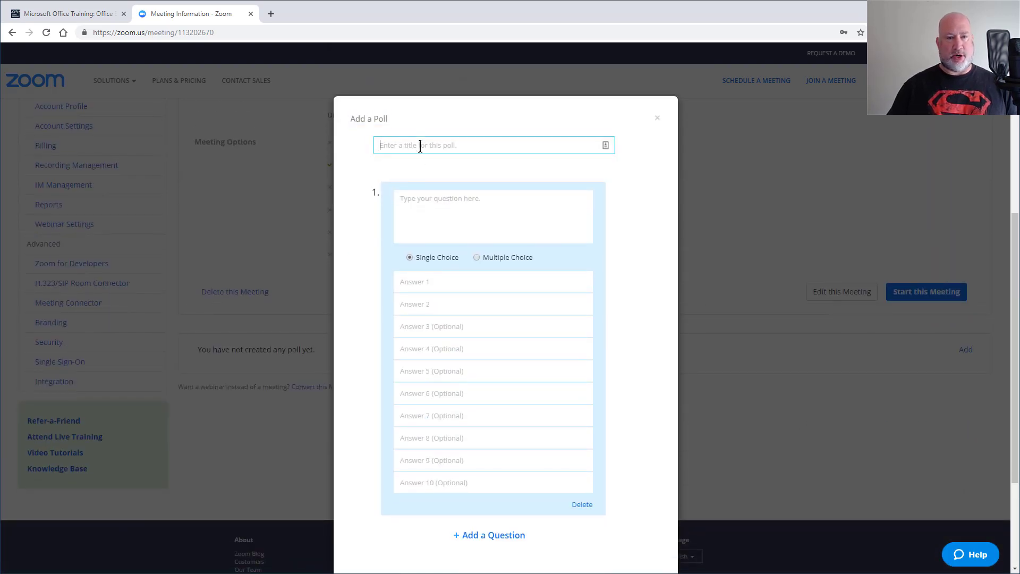
{"action": "type", "text": "Ice Cream"}
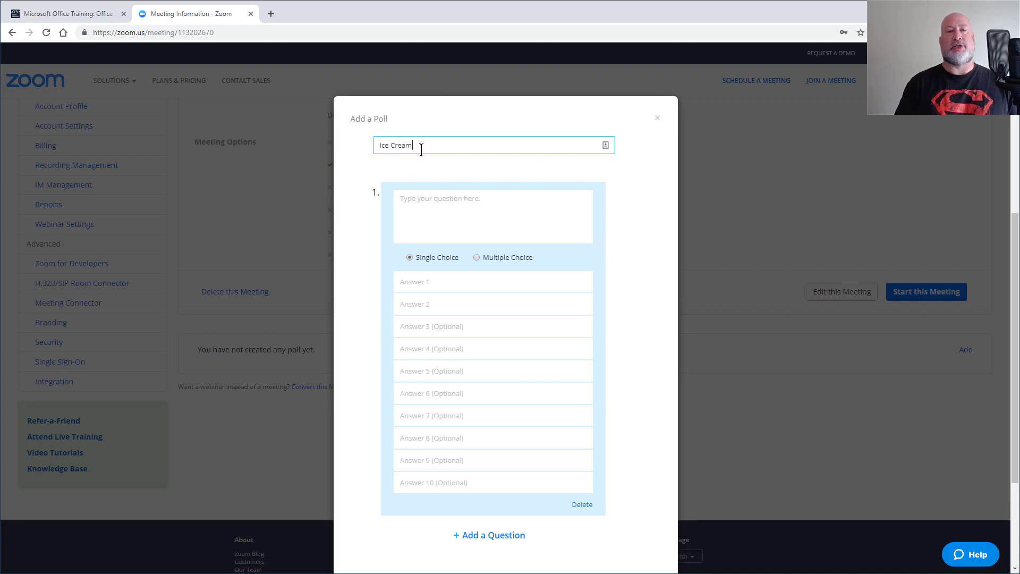
Enter the single-choice question "Do you like IC?" with the answers "yes" and "no", and save the poll
{"action": "key", "text": "Tab"}
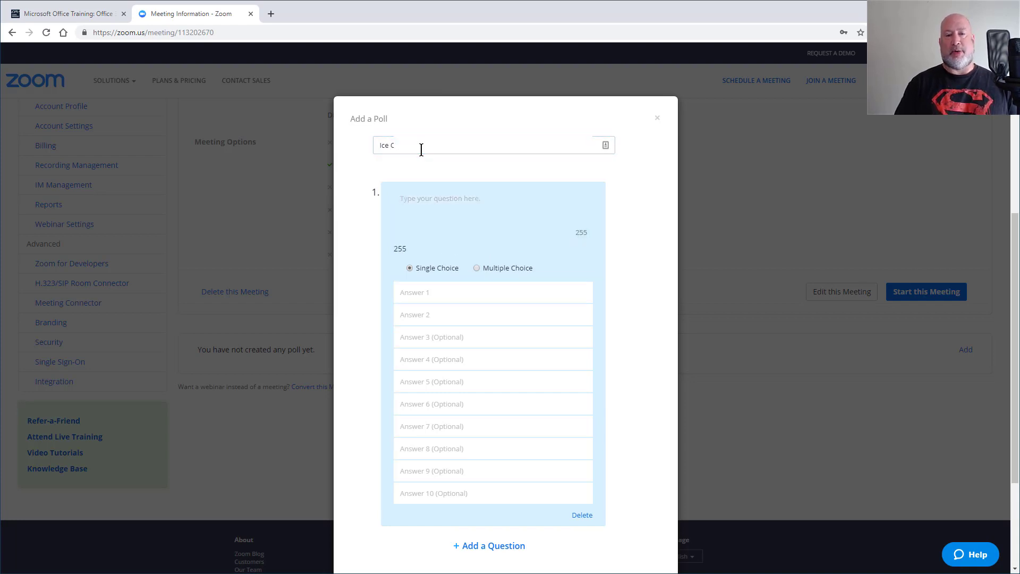
{"action": "type", "text": "Do you l"}
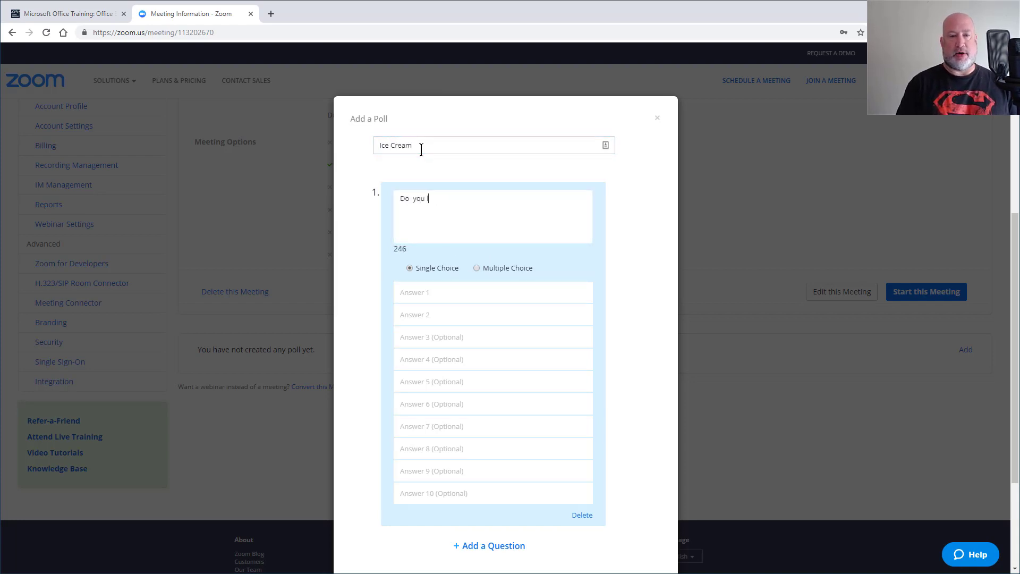
{"action": "type", "text": "ike IC?"}
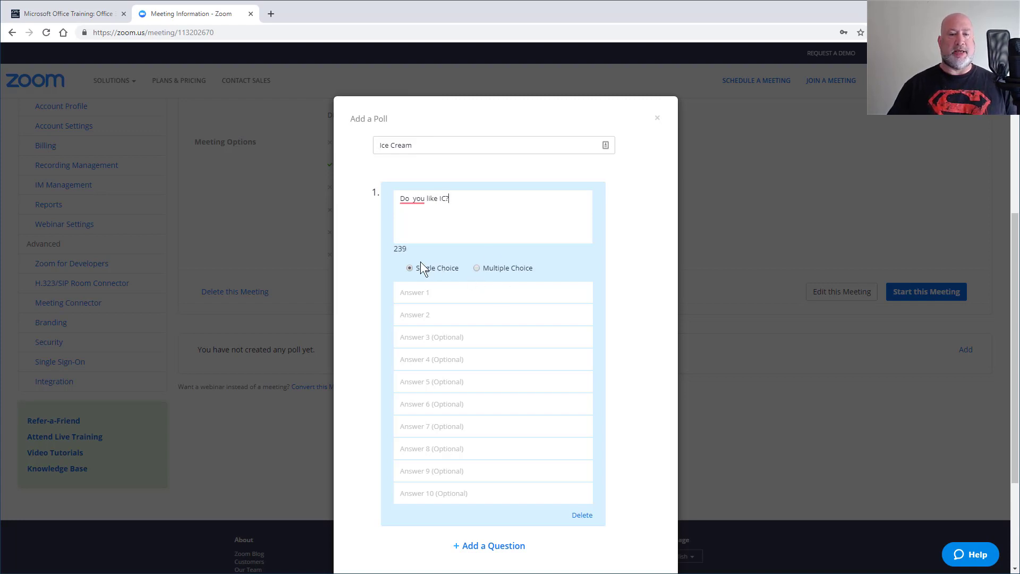
{"action": "left_click", "coordinate": [419, 293]}
{"action": "type", "text": "yes"}
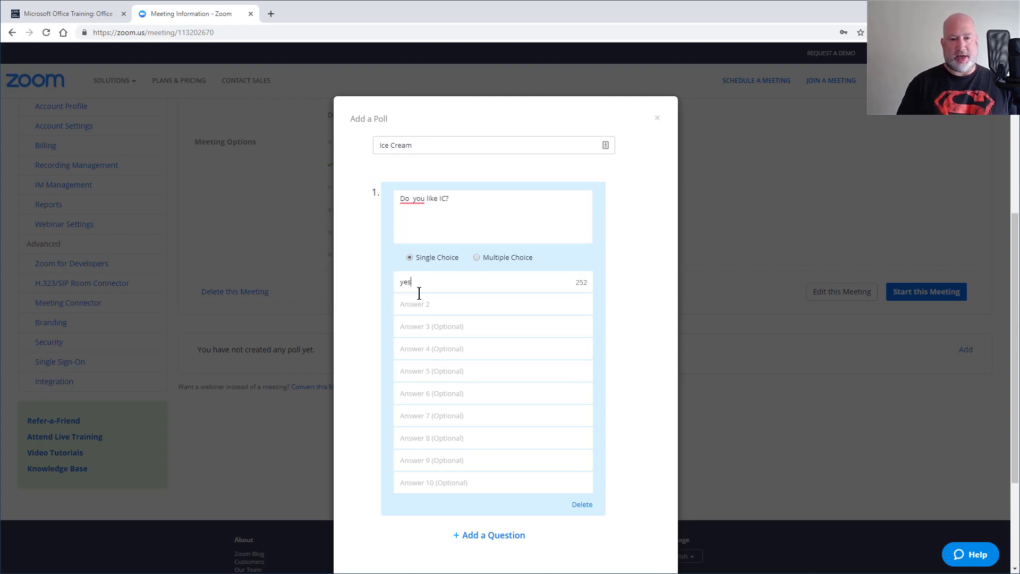
{"action": "key", "text": "Tab"}
{"action": "type", "text": "n"}
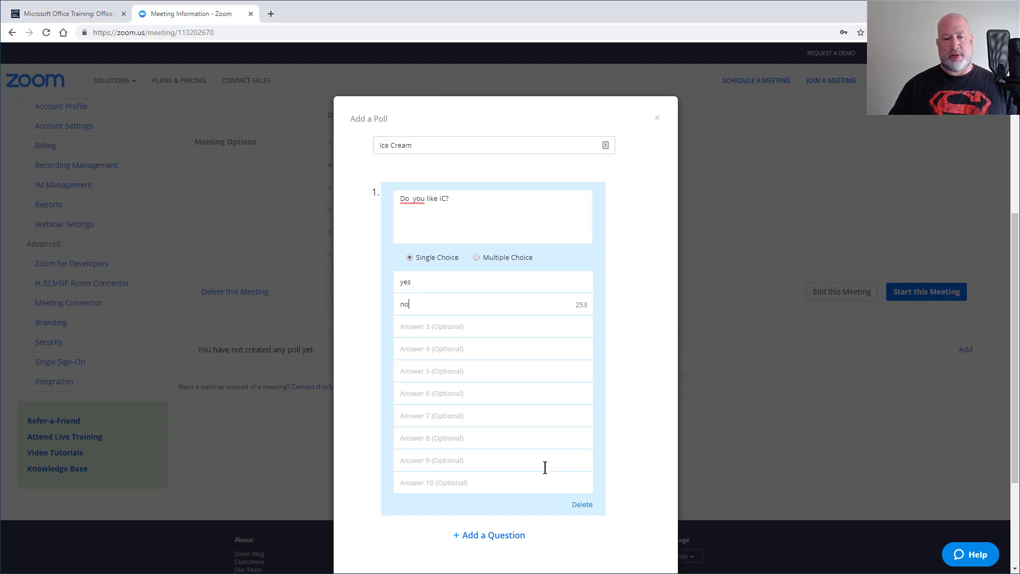
{"action": "scroll", "coordinate": [544, 467], "scroll_direction": "down", "scroll_amount": 3}
{"action": "left_click", "coordinate": [550, 425]}
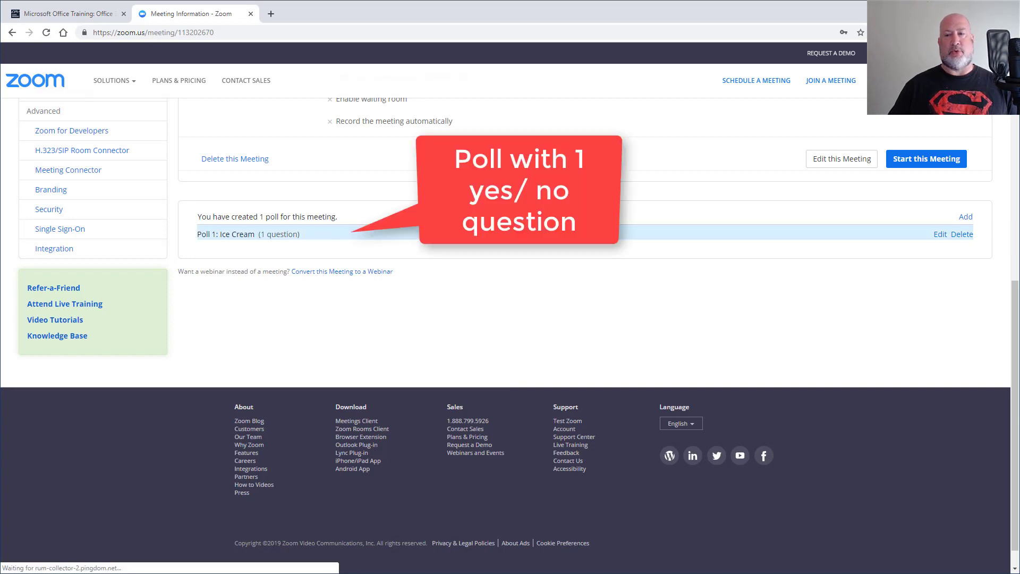
Add a second poll titled "Cities" with the question "What cities have you visited?" set to Multiple Choice
{"action": "left_click", "coordinate": [966, 217]}
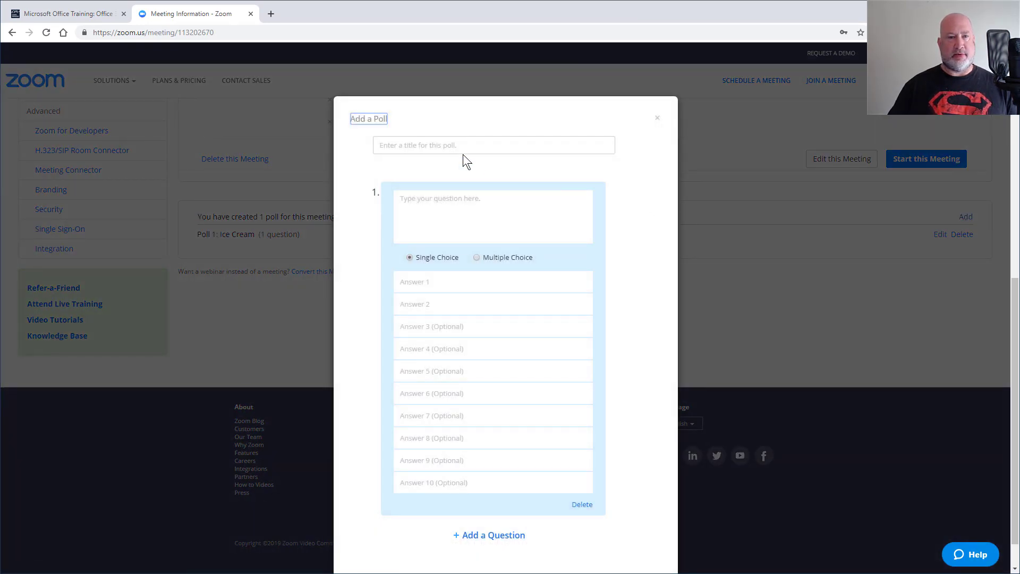
{"action": "left_click", "coordinate": [429, 149]}
{"action": "type", "text": "Cities"}
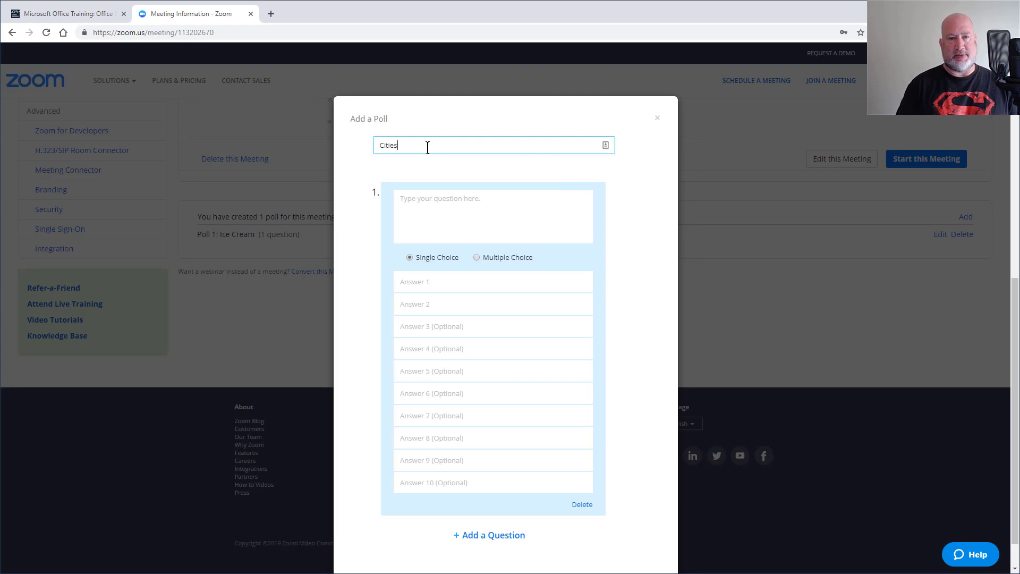
{"action": "key", "text": "Tab"}
{"action": "type", "text": "What cit"}
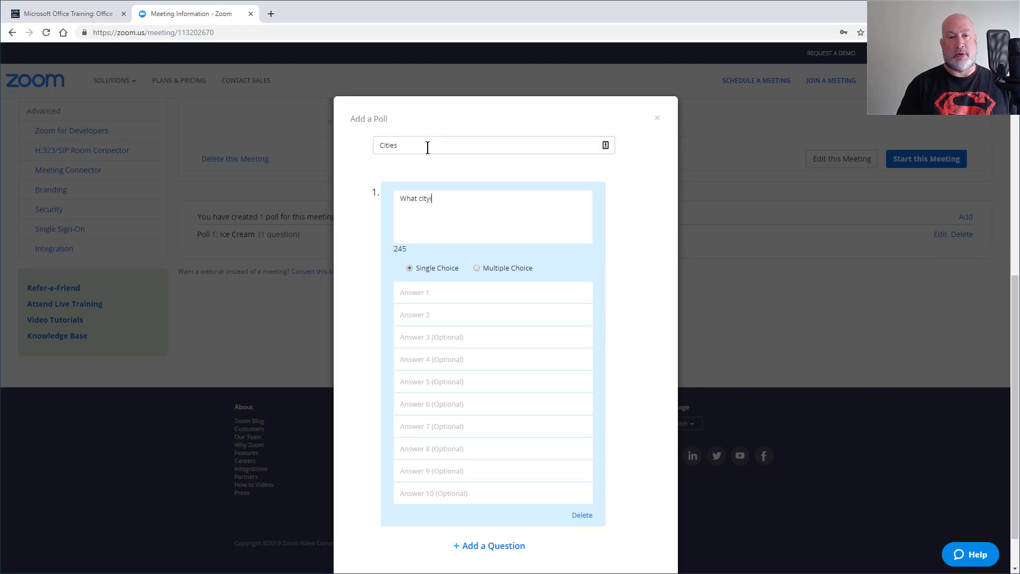
{"action": "type", "text": "ies have you visited?"}
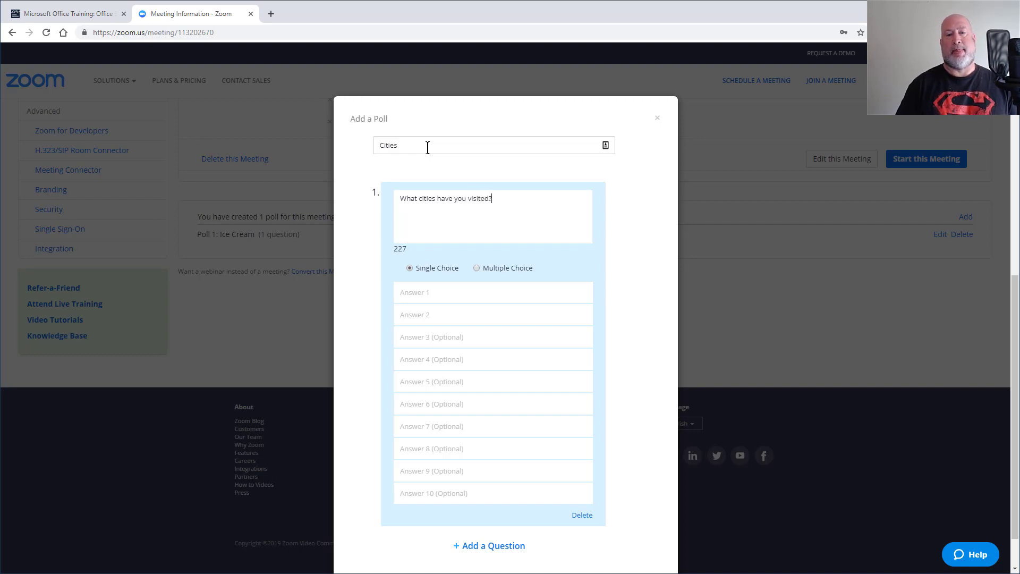
{"action": "left_click", "coordinate": [476, 268]}
{"action": "left_click", "coordinate": [477, 258]}
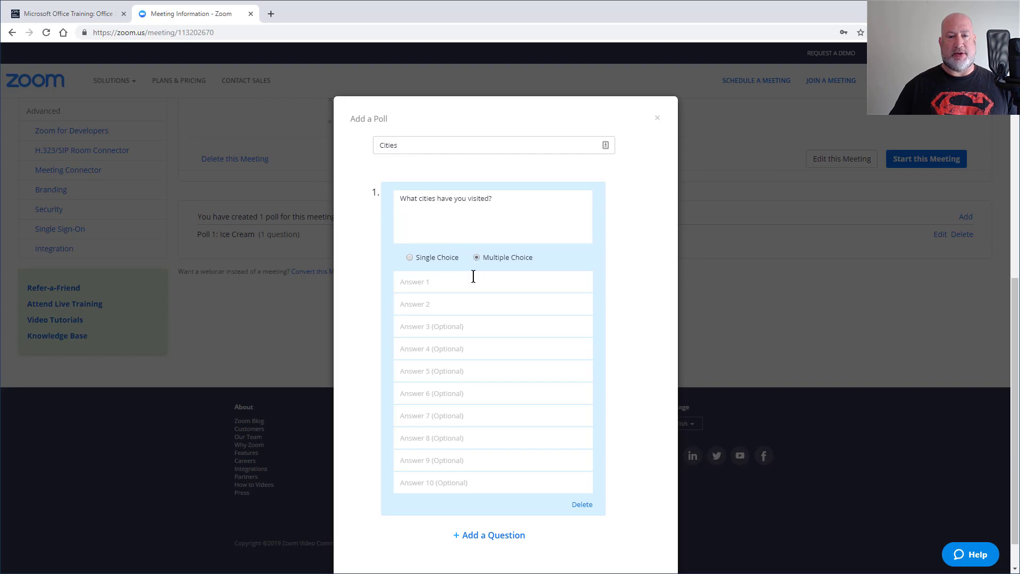
Fill in the Cities poll's answers "atl", "chi", "nash", "lv" and "austin", and save the poll
{"action": "left_click", "coordinate": [470, 284]}
{"action": "type", "text": "atla"}
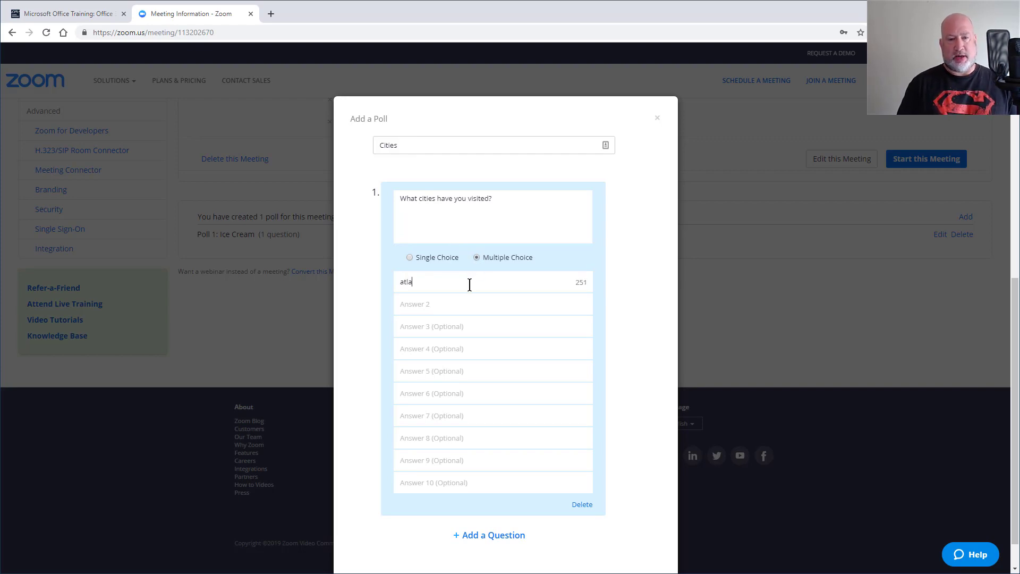
{"action": "key", "text": "Tab"}
{"action": "key", "text": "Tab"}
{"action": "key", "text": "shift+Tab"}
{"action": "type", "text": "chi"}
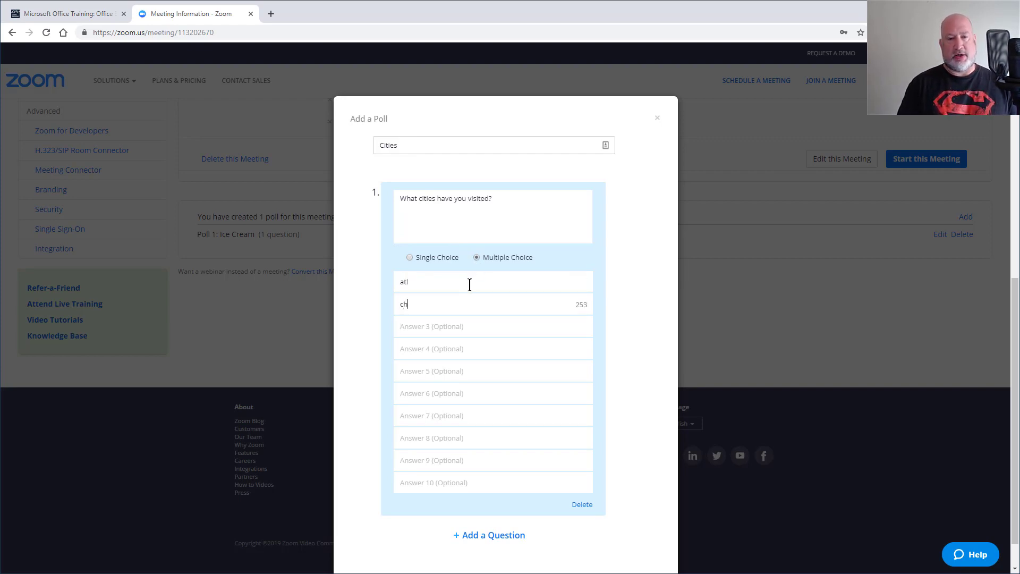
{"action": "key", "text": "Tab"}
{"action": "type", "text": "n"}
{"action": "key", "text": "Tab"}
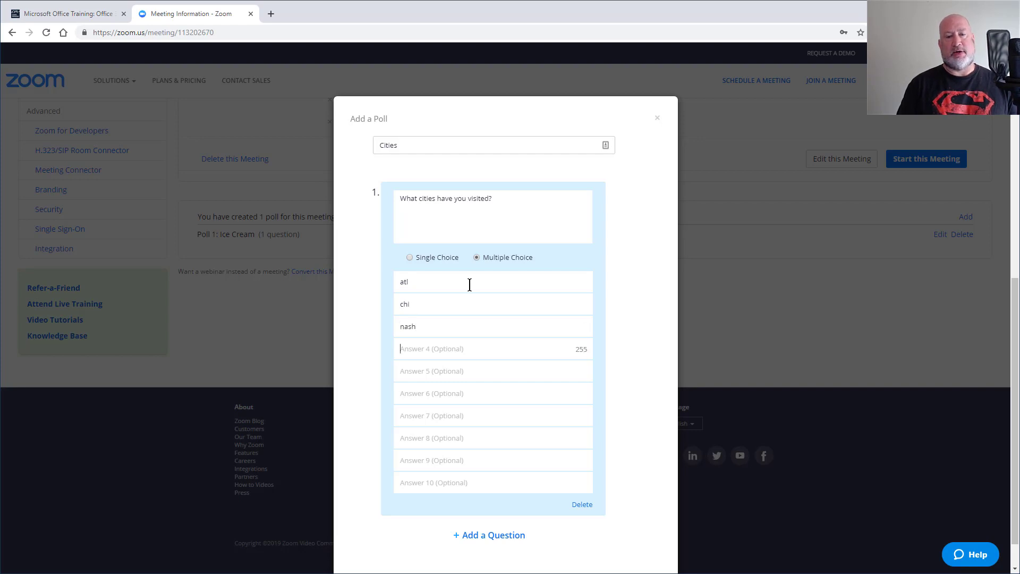
{"action": "type", "text": "lv"}
{"action": "key", "text": "Tab"}
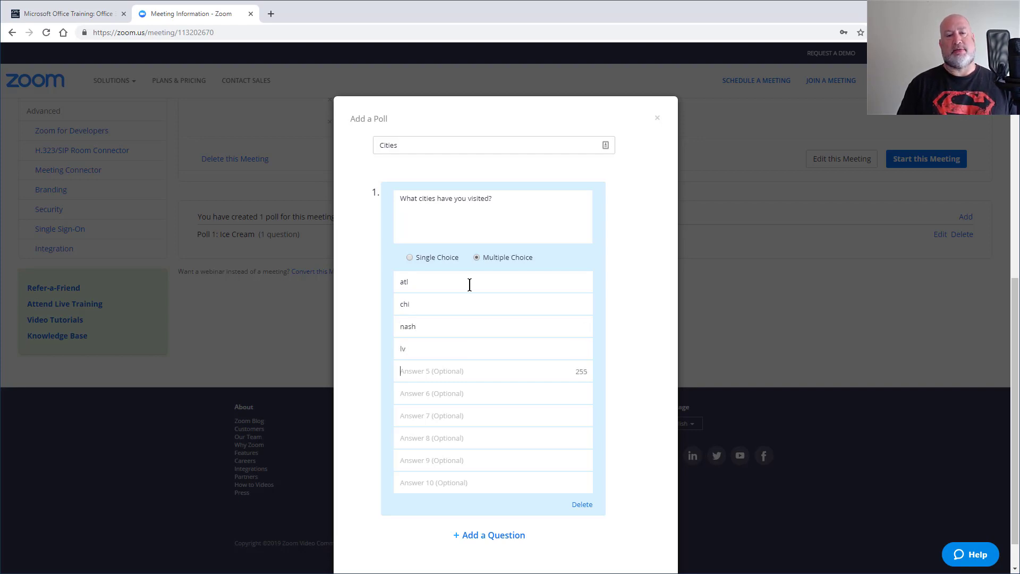
{"action": "type", "text": "aus"}
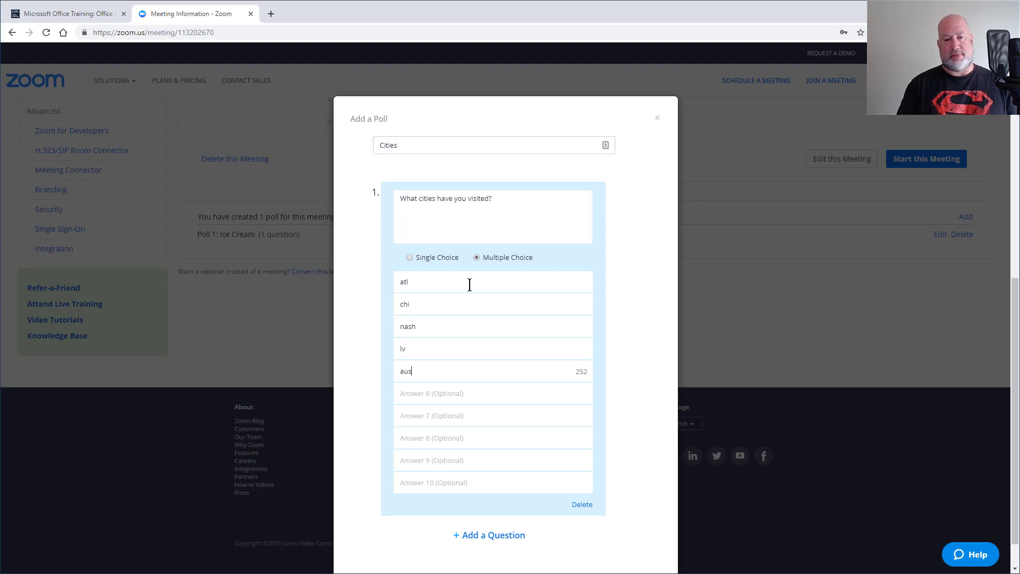
{"action": "type", "text": "tin"}
{"action": "scroll", "coordinate": [465, 439], "scroll_direction": "down", "scroll_amount": 1}
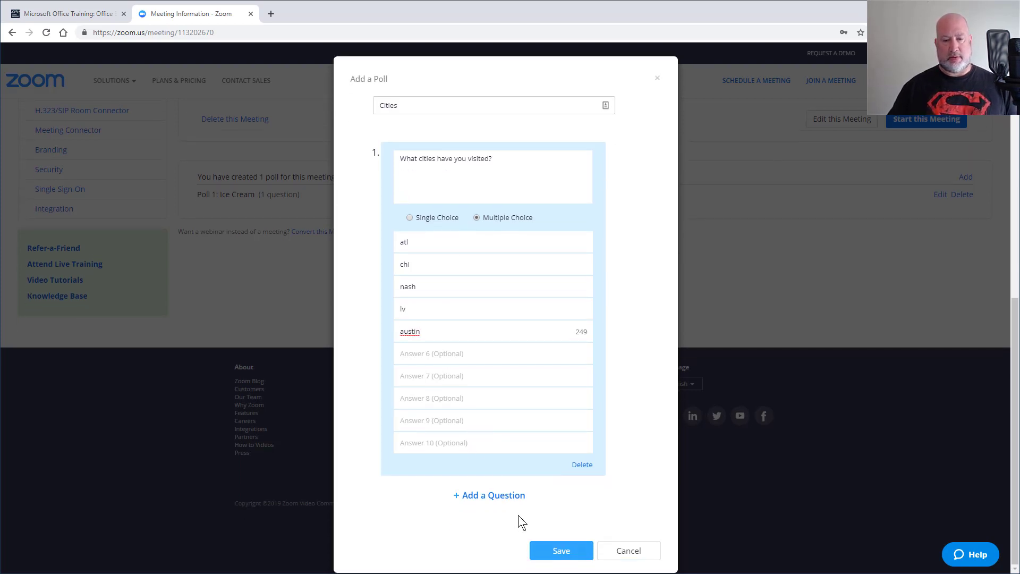
{"action": "left_click", "coordinate": [563, 554]}
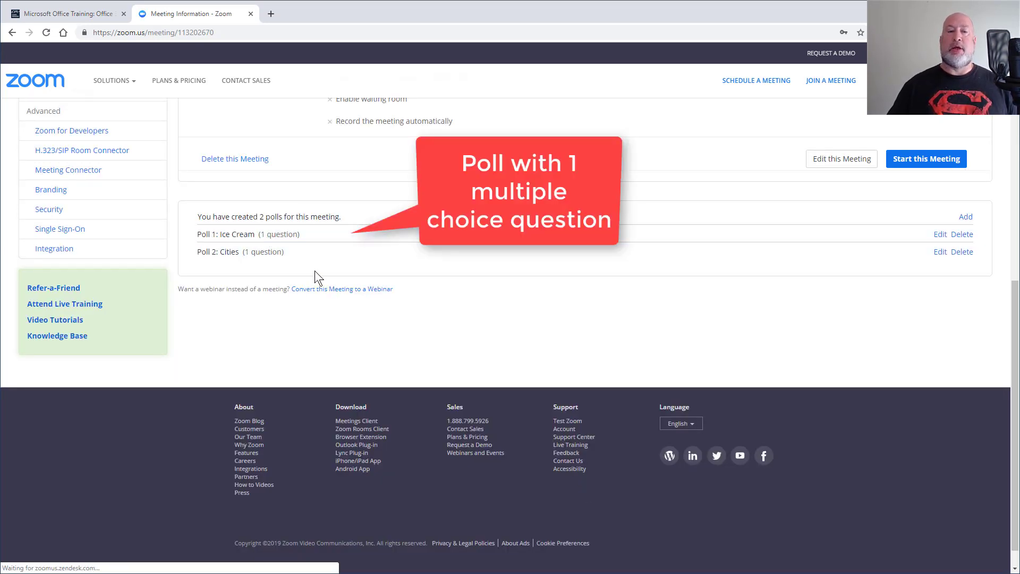
Add a third poll to the meeting and title it "Software"
{"action": "left_click", "coordinate": [966, 218]}
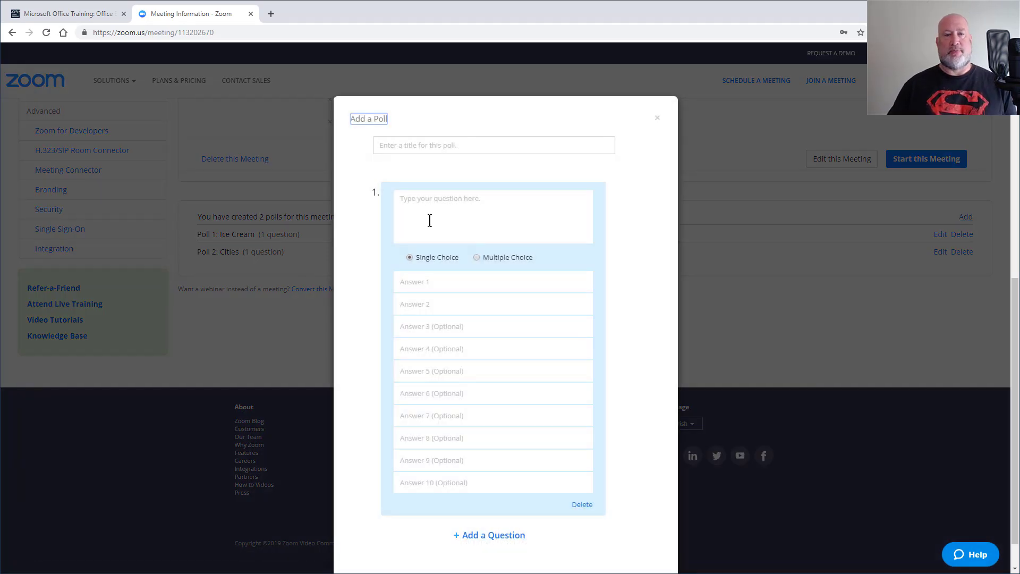
{"action": "left_click", "coordinate": [447, 142]}
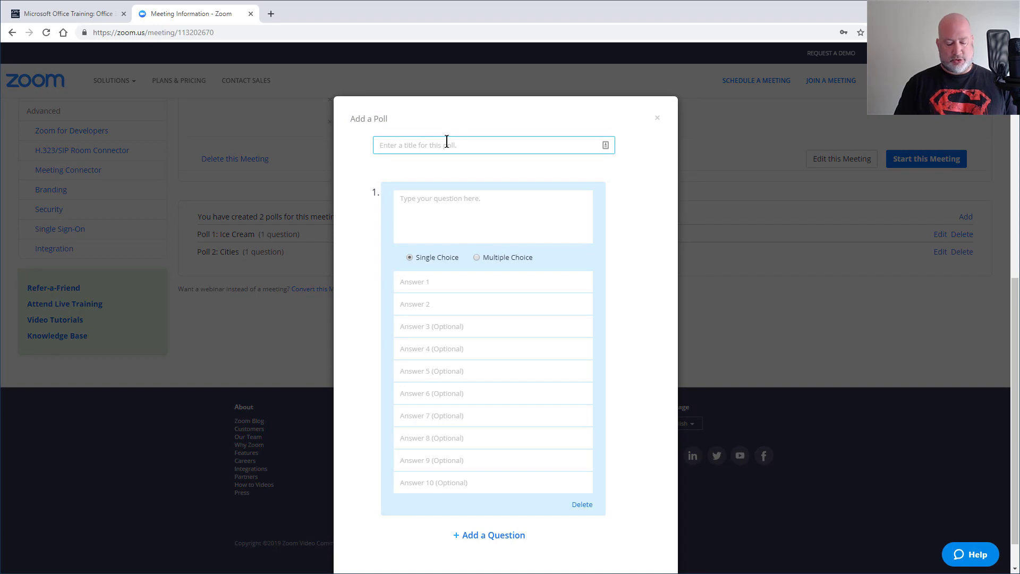
{"action": "type", "text": "Sopft"}
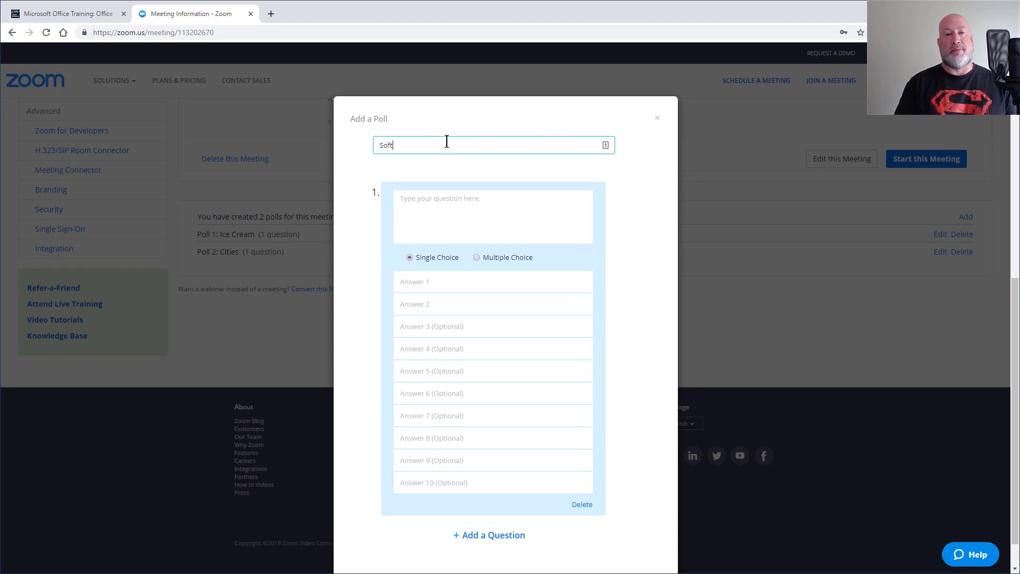
{"action": "type", "text": "aa"}
{"action": "key", "text": "BackSpace"}
{"action": "type", "text": "ware"}
{"action": "key", "text": "Tab"}
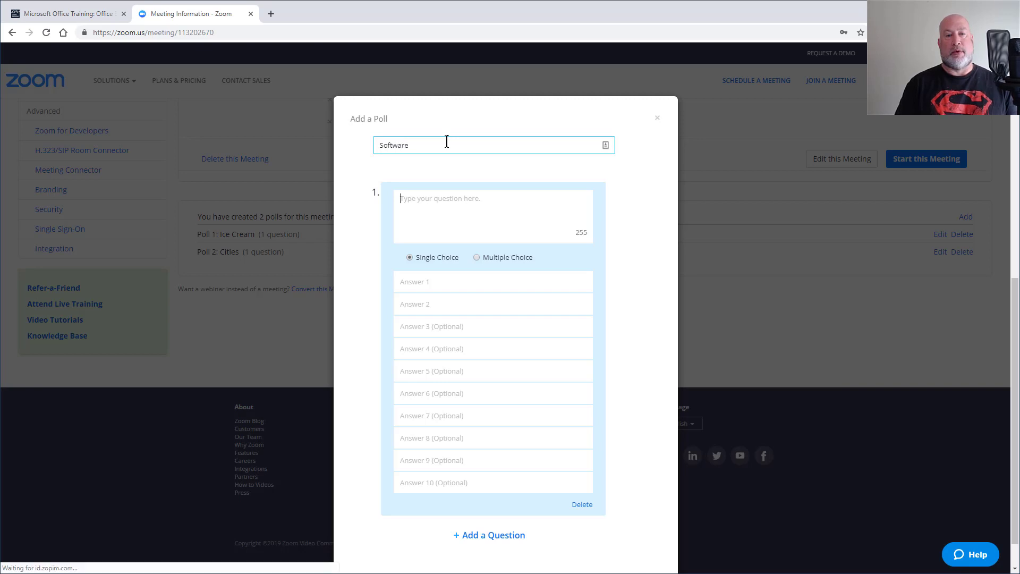
Enter "What is your fav soft" as the first question of the Software poll
{"action": "type", "text": "What "}
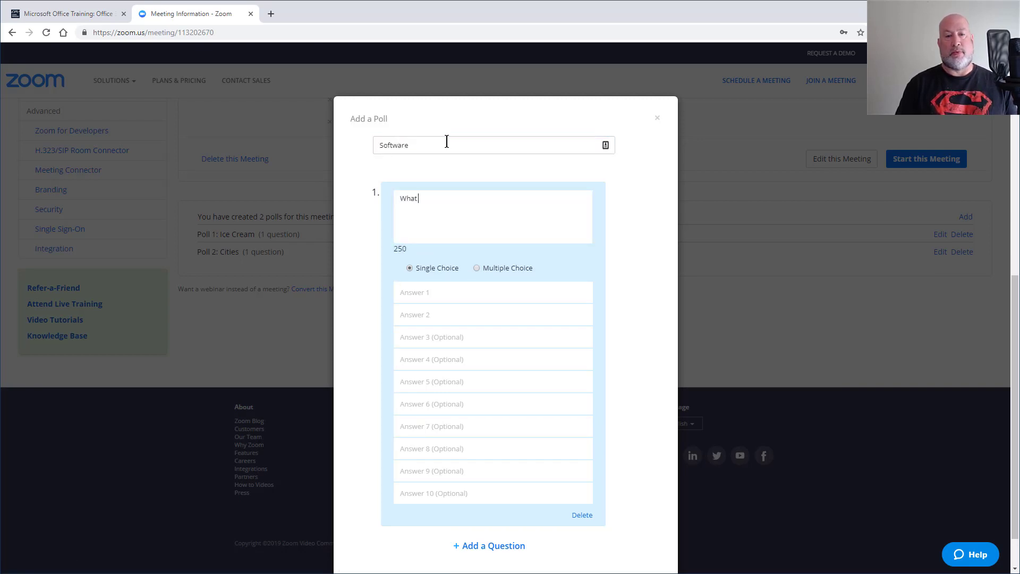
{"action": "type", "text": "is your favi"}
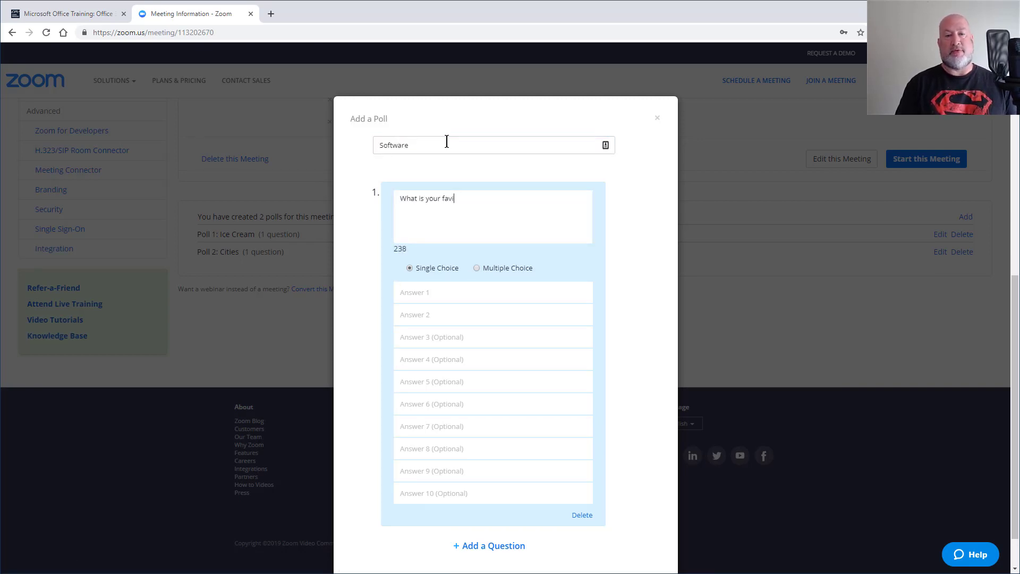
{"action": "key", "text": "BackSpace"}
{"action": "type", "text": " soft"}
{"action": "key", "text": "Tab"}
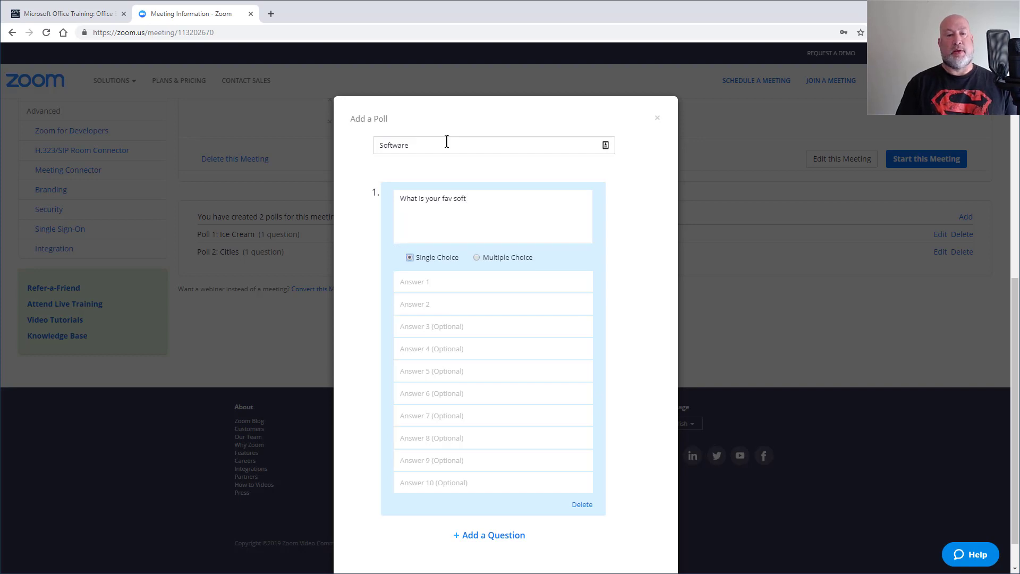
Set the first question to Multiple Choice and give it the answers "Exccel", "word" and "power"
{"action": "type", "text": "Exccel"}
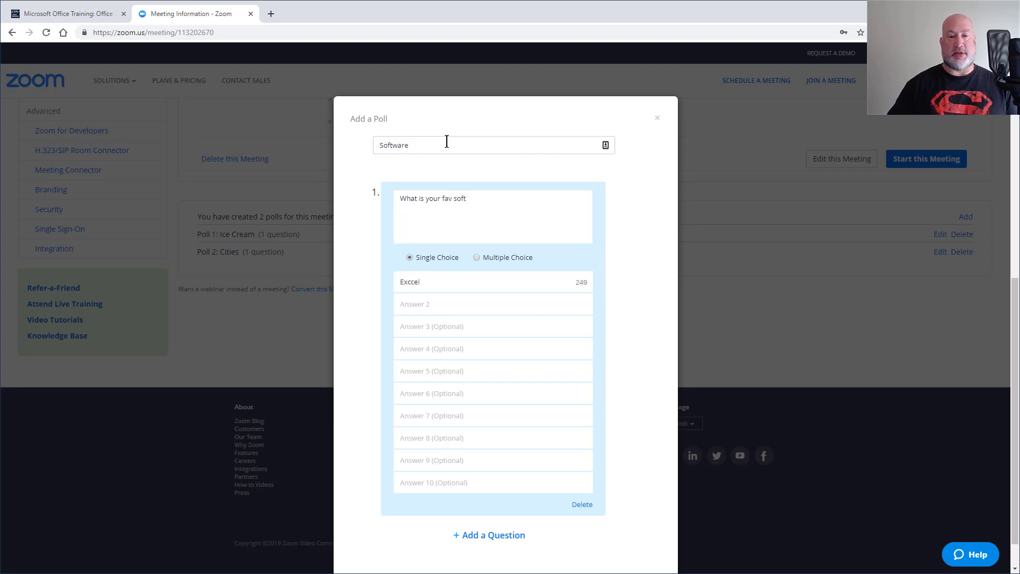
{"action": "left_click", "coordinate": [477, 258]}
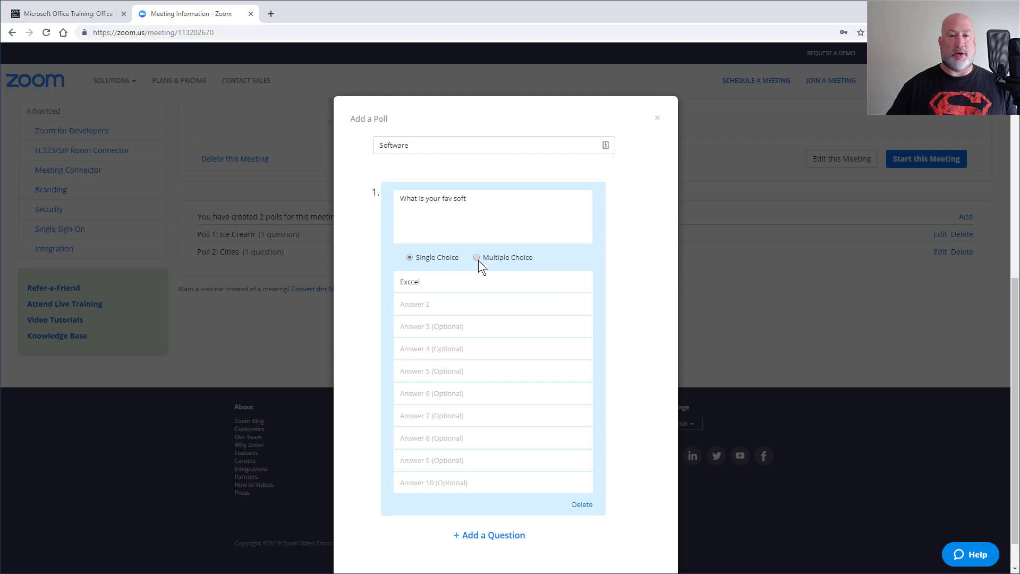
{"action": "left_click", "coordinate": [468, 303]}
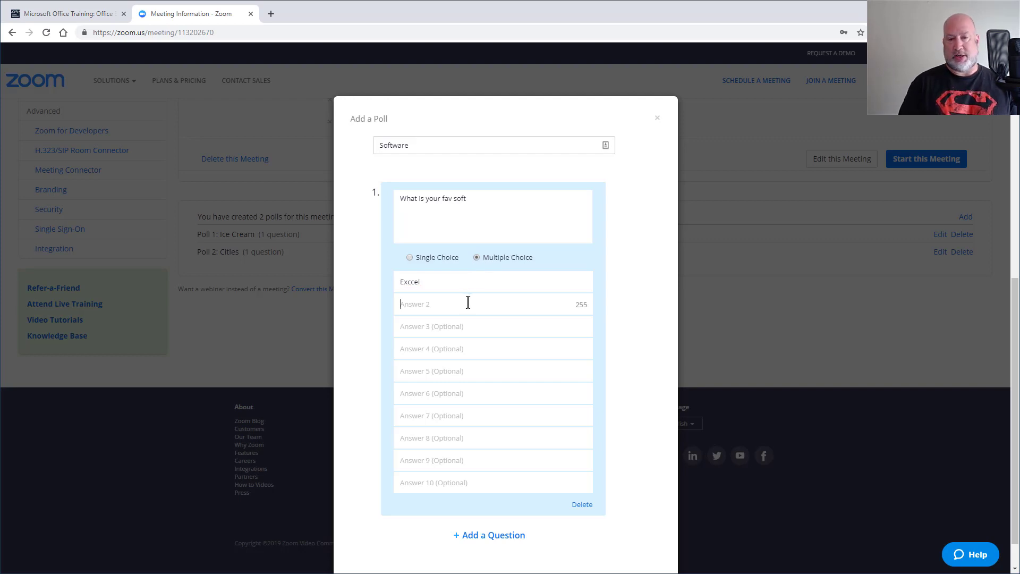
{"action": "type", "text": "word"}
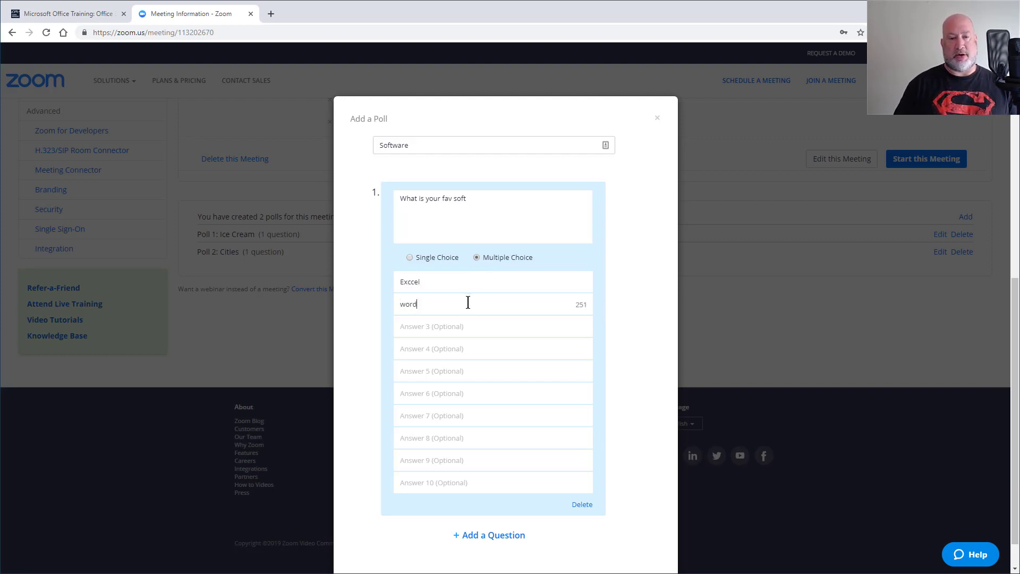
{"action": "key", "text": "Tab"}
{"action": "type", "text": "power"}
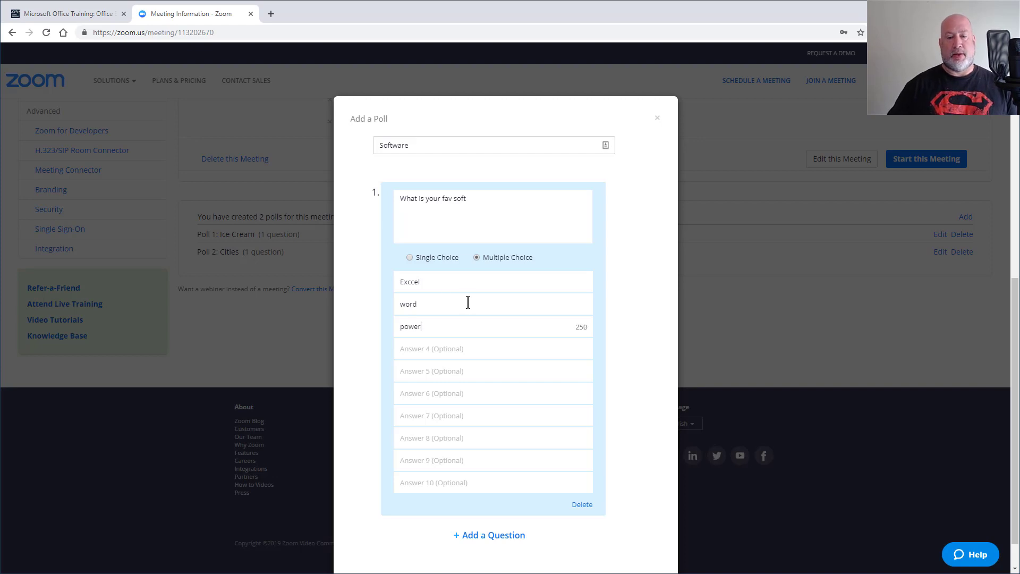
Add a second question to the Software poll reading "What is your fav feature in Excel?"
{"action": "scroll", "coordinate": [481, 473], "scroll_direction": "down", "scroll_amount": 1}
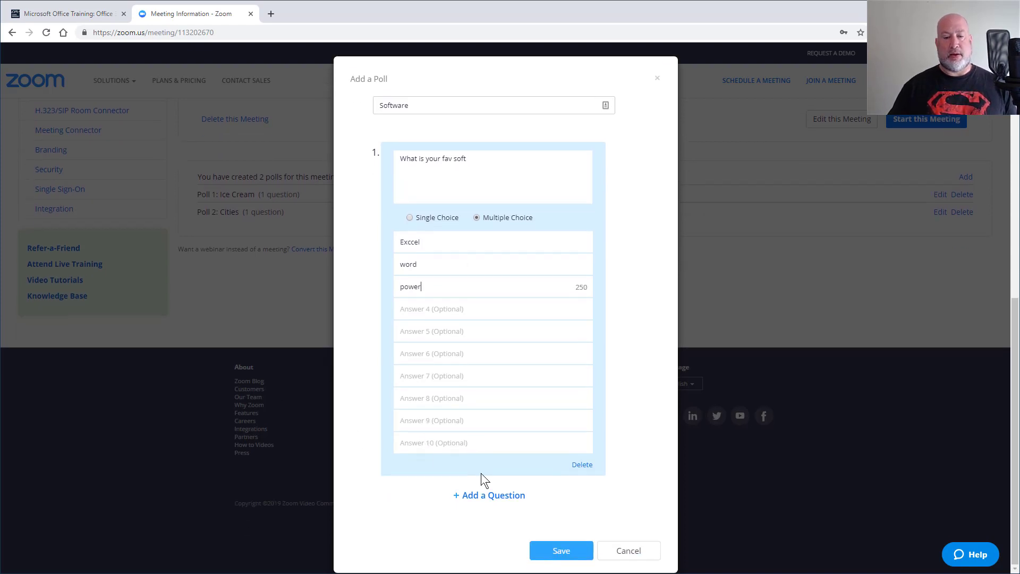
{"action": "left_click", "coordinate": [507, 500]}
{"action": "left_click", "coordinate": [509, 500]}
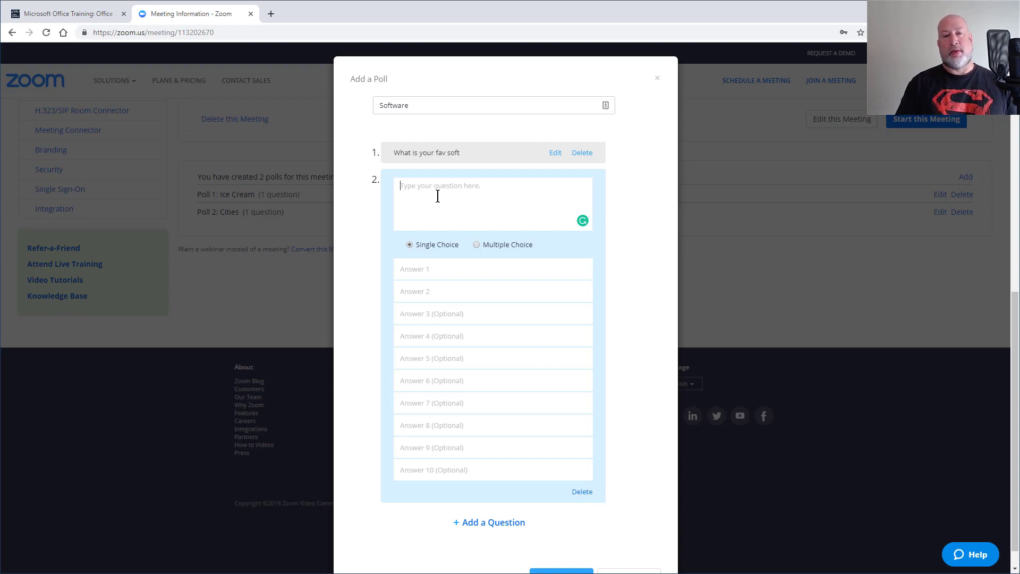
{"action": "type", "text": "What is your f"}
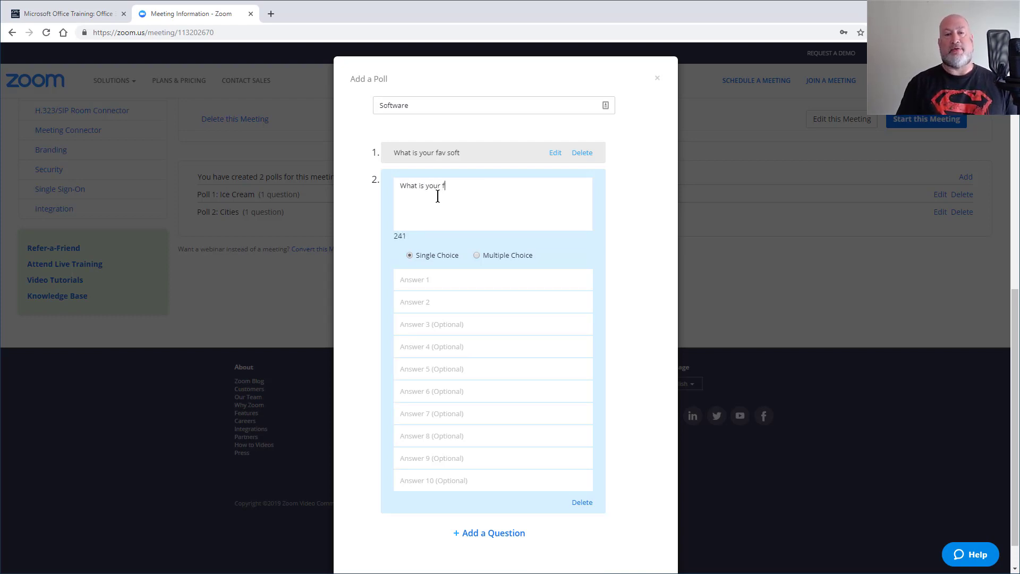
{"action": "type", "text": "av fea"}
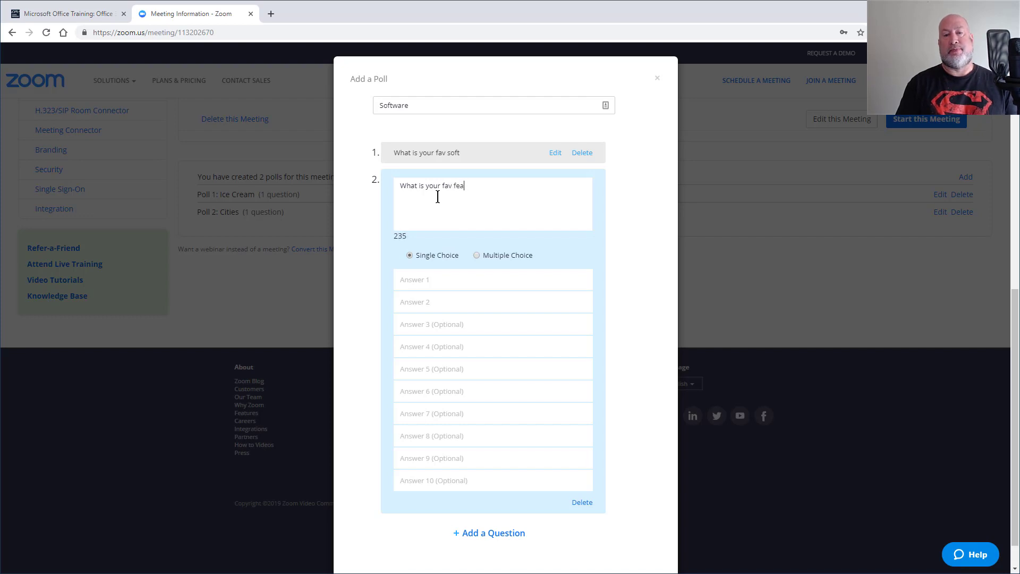
{"action": "type", "text": "ture in Excel"}
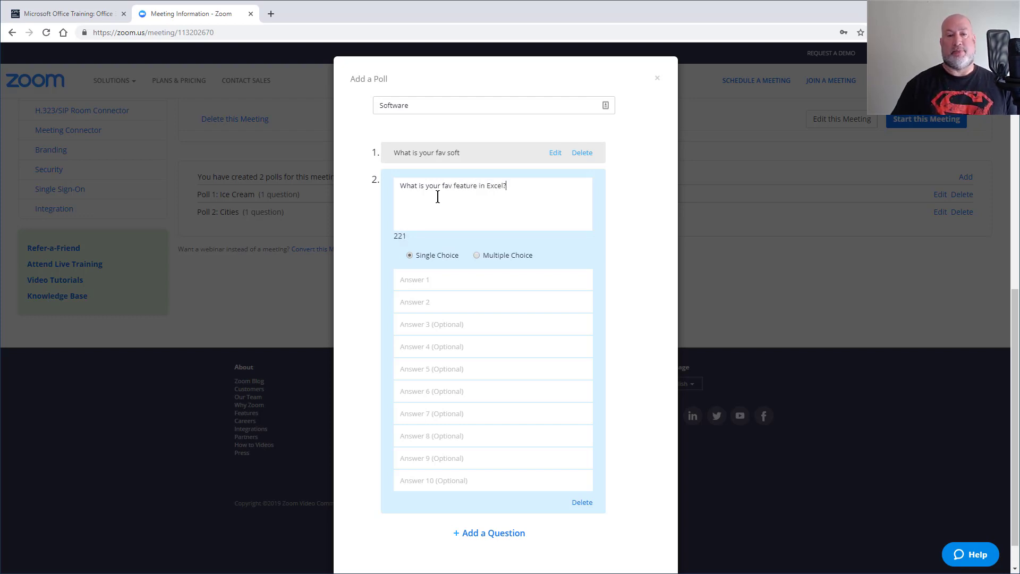
{"action": "type", "text": "?"}
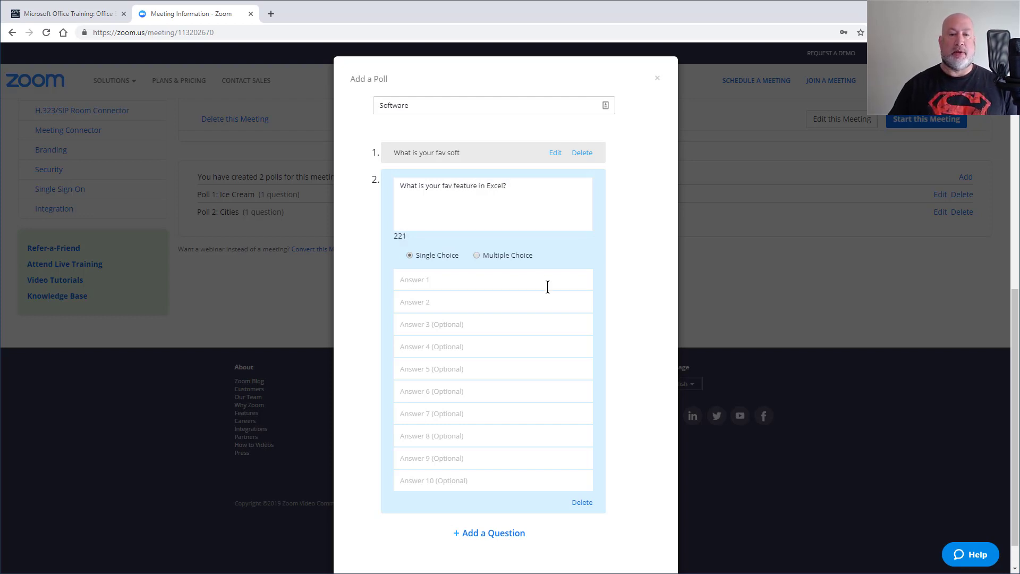
Set the second question to Multiple Choice with the answers "pt", "charts" and "asdfasdfsa", and save the poll
{"action": "left_click", "coordinate": [479, 258]}
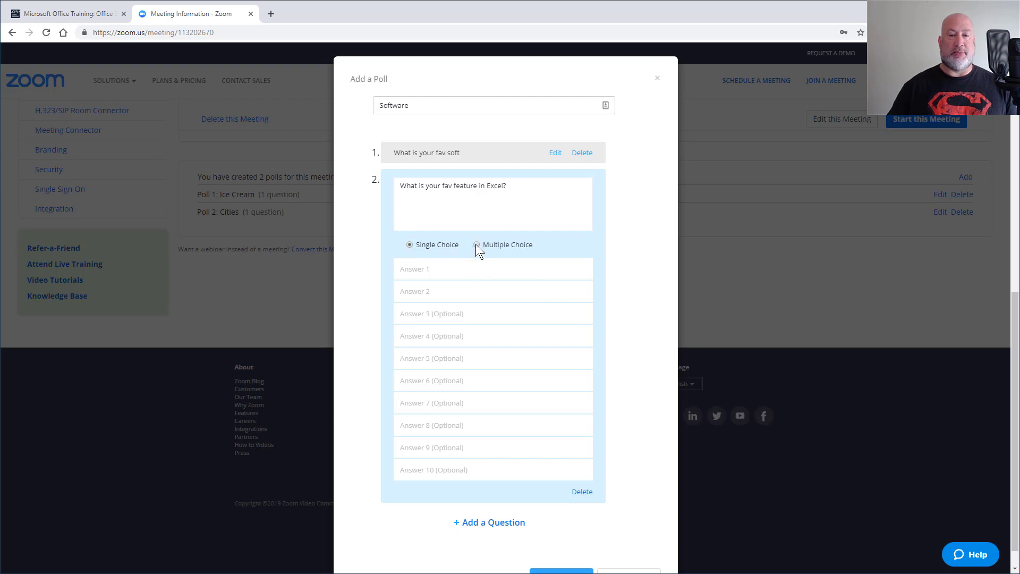
{"action": "left_click", "coordinate": [476, 244]}
{"action": "left_click", "coordinate": [472, 269]}
{"action": "type", "text": "pt"}
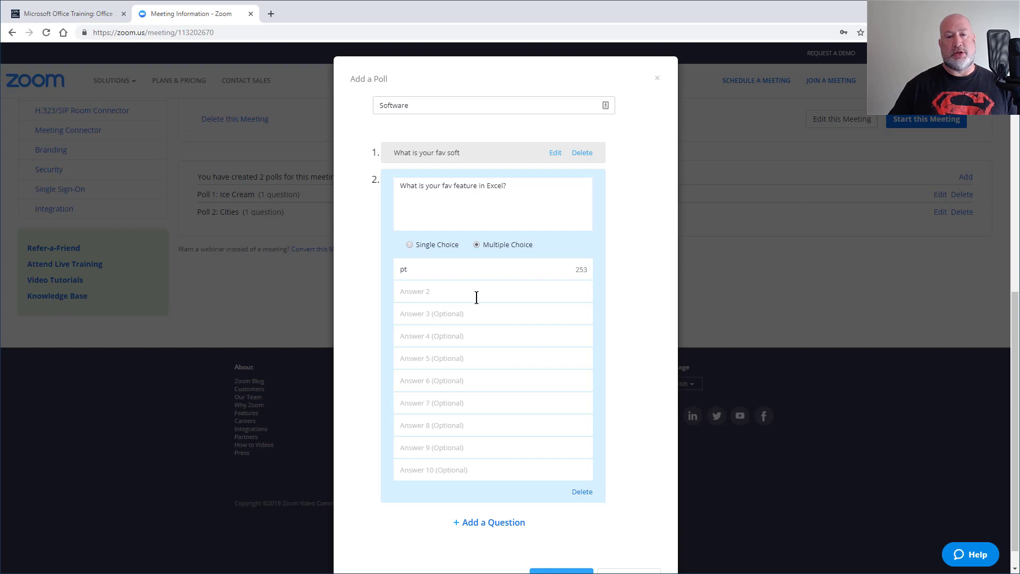
{"action": "left_click", "coordinate": [477, 297]}
{"action": "type", "text": "charts"}
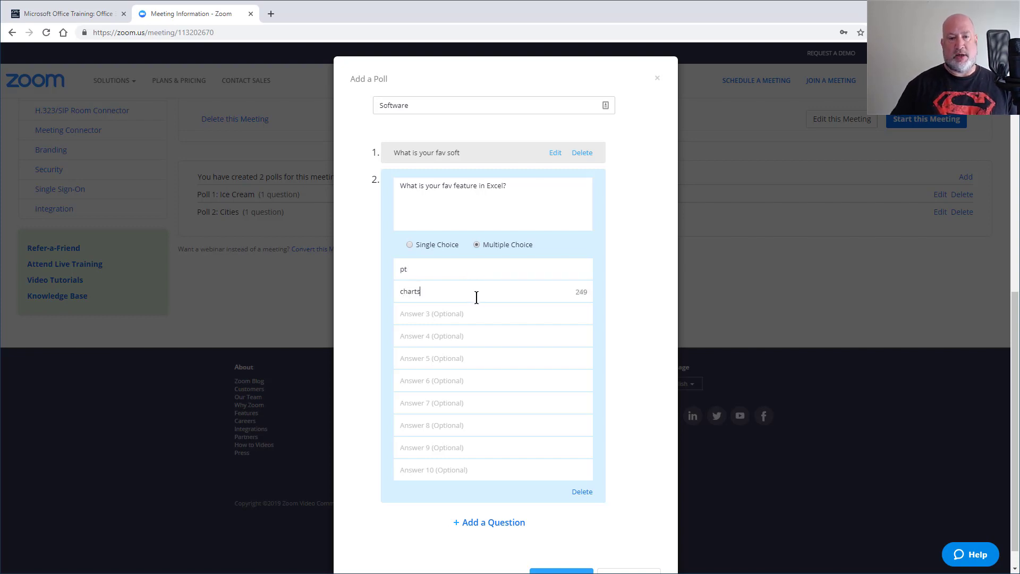
{"action": "left_click", "coordinate": [499, 317]}
{"action": "type", "text": "asdfasdfsa"}
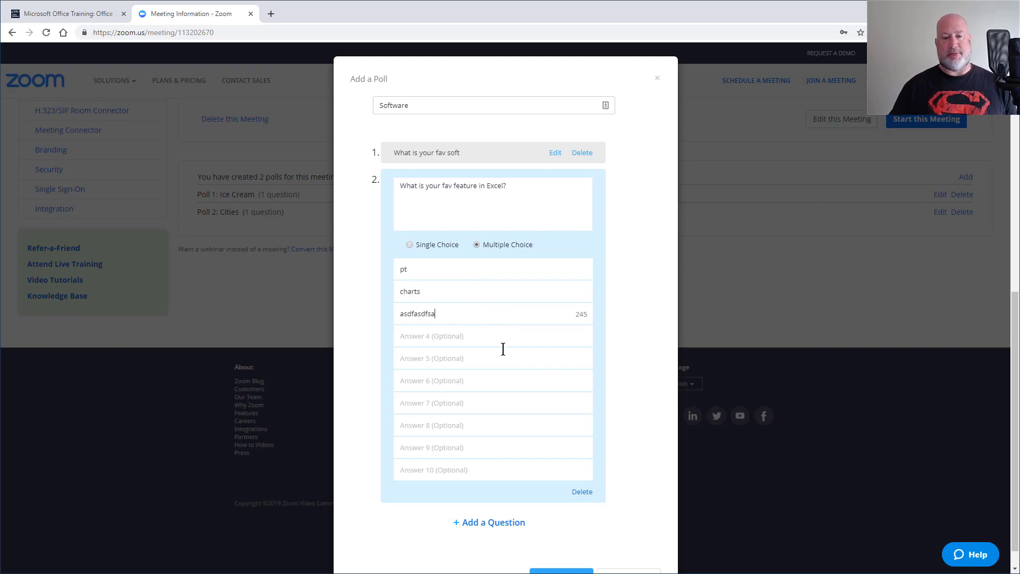
{"action": "scroll", "coordinate": [501, 346], "scroll_direction": "down", "scroll_amount": 1}
{"action": "left_click", "coordinate": [563, 551]}
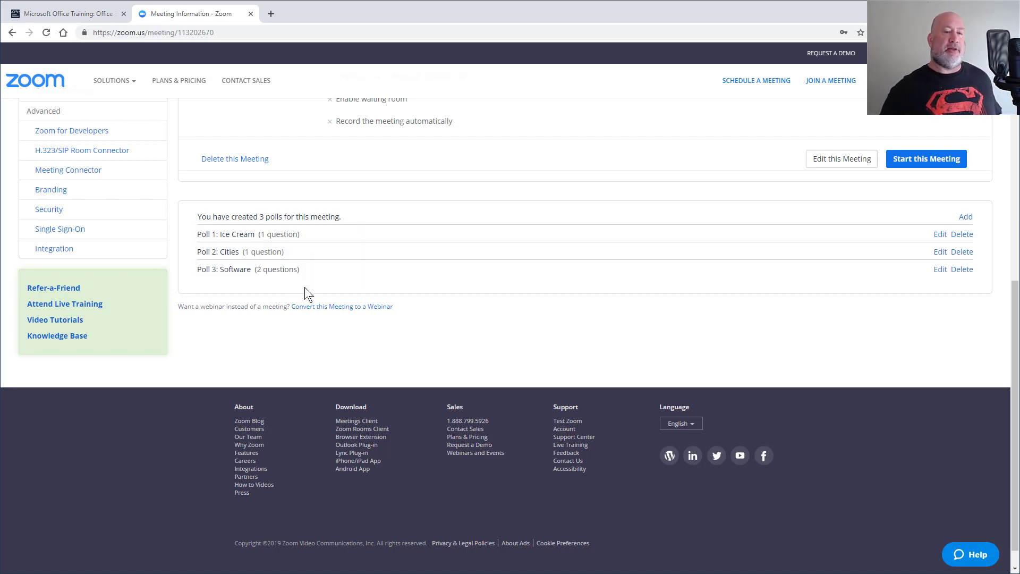
Open the details of the meeting "test of polling for youtube video" from the list of upcoming meetings
{"action": "scroll", "coordinate": [392, 240], "scroll_direction": "up", "scroll_amount": 8}
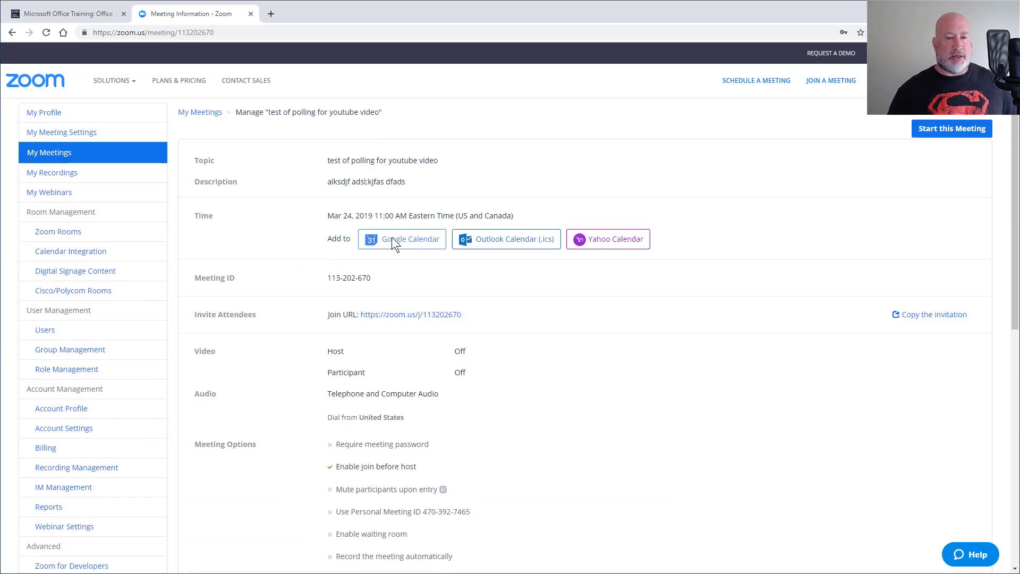
{"action": "scroll", "coordinate": [572, 307], "scroll_direction": "down", "scroll_amount": 8}
{"action": "scroll", "coordinate": [706, 385], "scroll_direction": "up", "scroll_amount": 8}
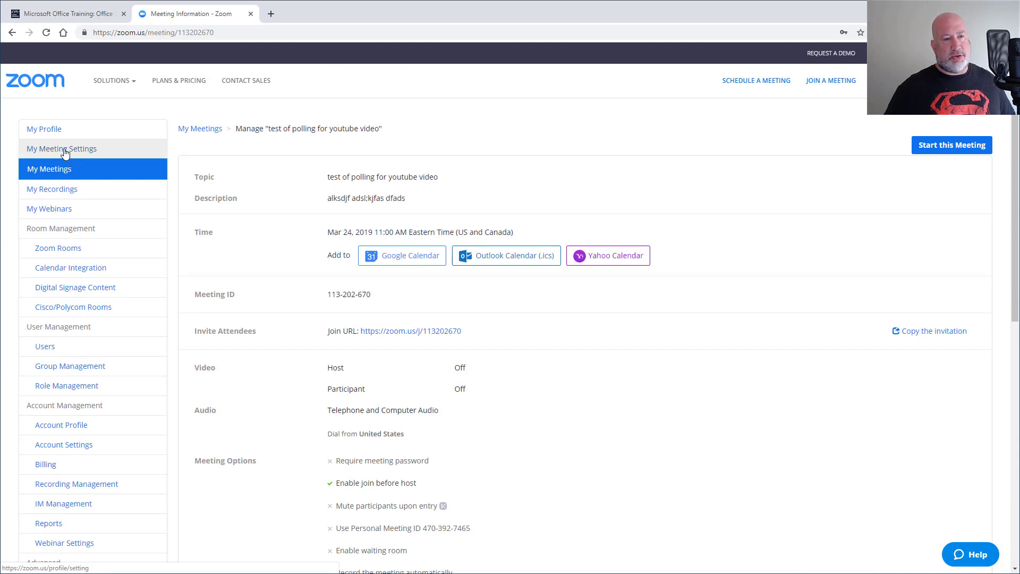
{"action": "left_click", "coordinate": [63, 171]}
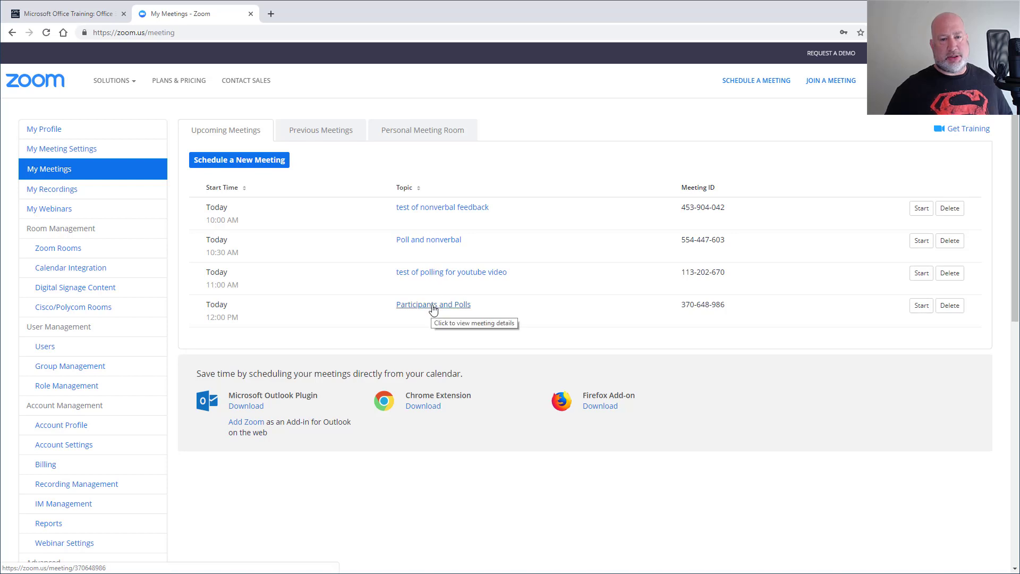
{"action": "left_click", "coordinate": [466, 274]}
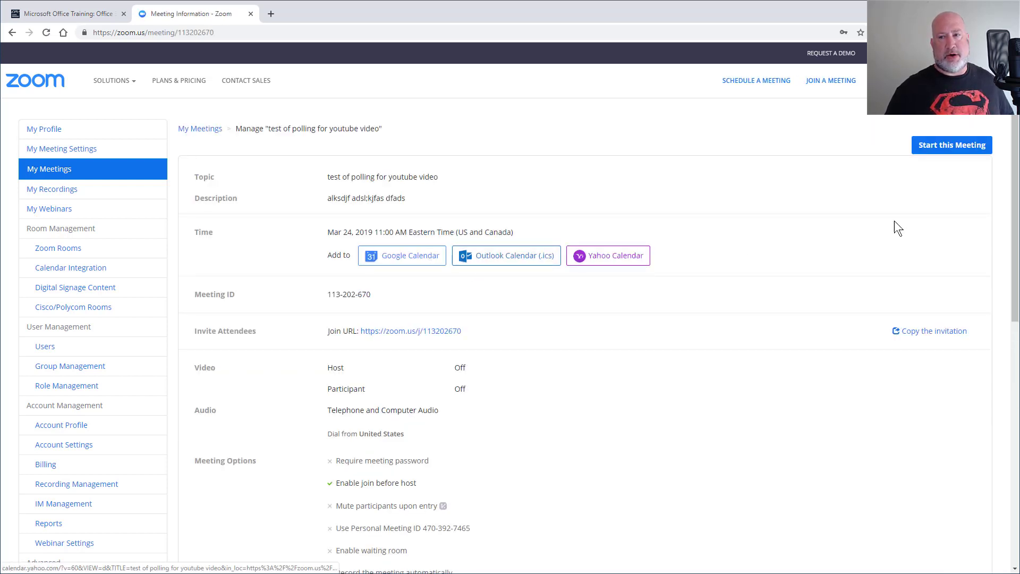
Start the meeting in the Zoom Meetings app and join it with computer audio
{"action": "left_click", "coordinate": [945, 151]}
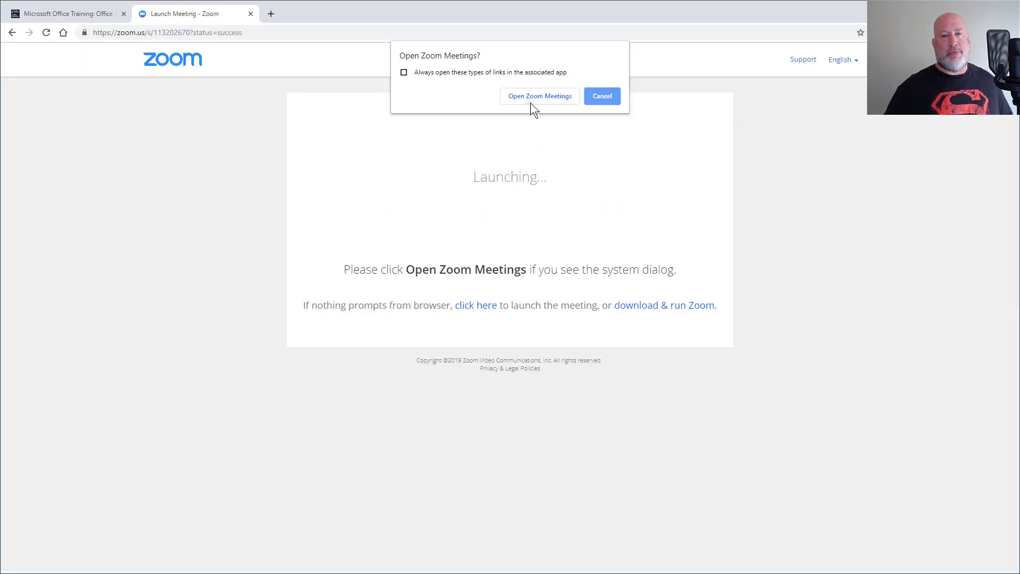
{"action": "left_click", "coordinate": [534, 100]}
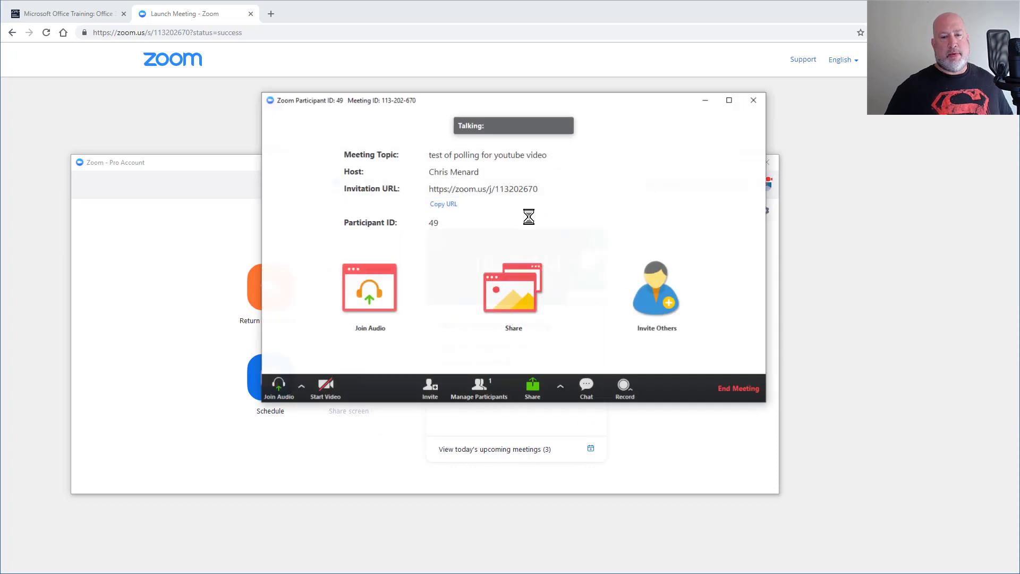
{"action": "left_click", "coordinate": [477, 339]}
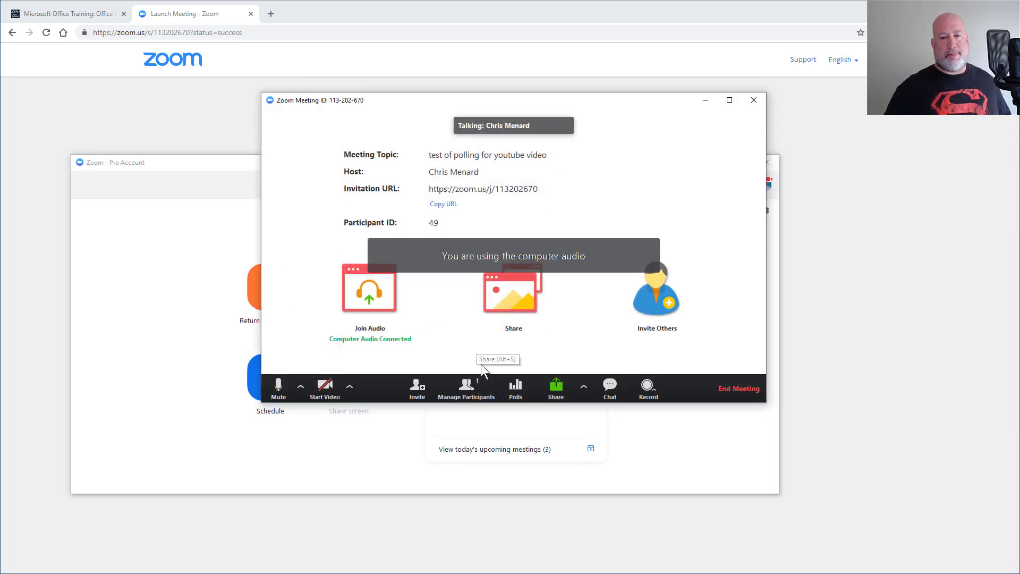
Open the meeting's polls window and move it clear of the meeting information and share option
{"action": "left_click", "coordinate": [515, 388]}
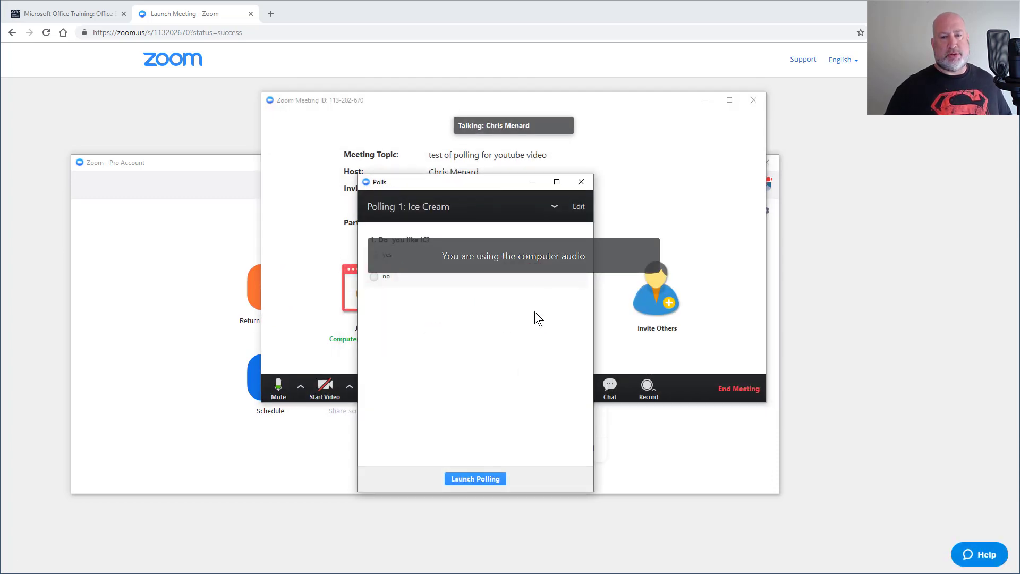
{"action": "left_click_drag", "start_coordinate": [491, 184], "coordinate": [766, 94]}
Preview the questions and answers of the Software, Cities and Ice Cream polls, leaving Ice Cream selected
{"action": "left_click", "coordinate": [833, 122]}
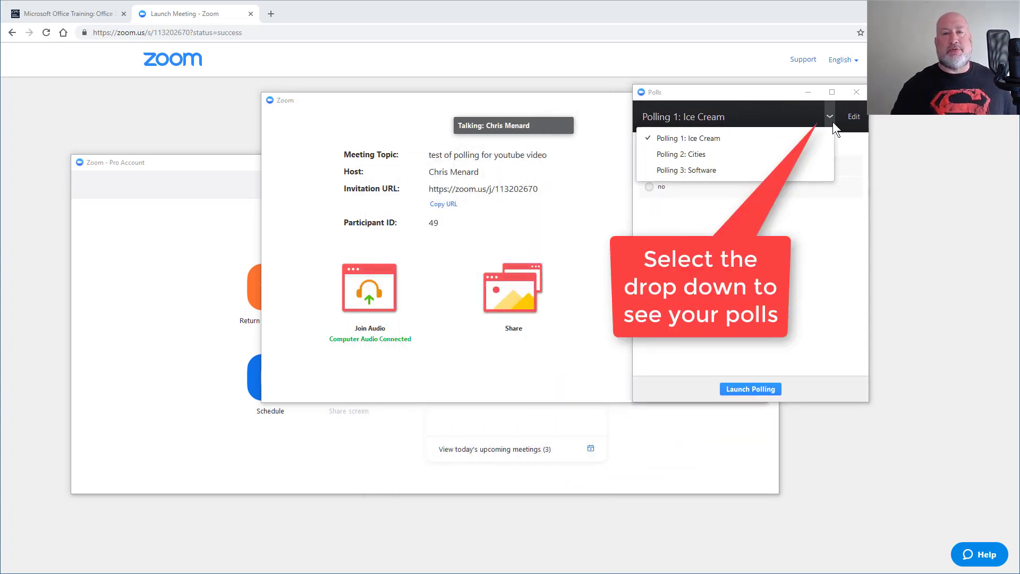
{"action": "left_click", "coordinate": [706, 176]}
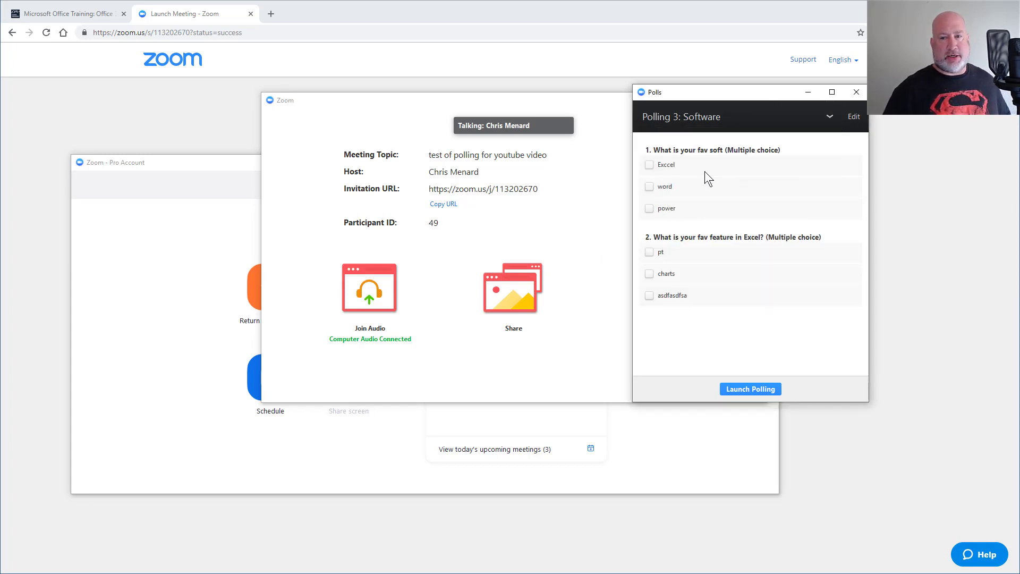
{"action": "left_click", "coordinate": [830, 117]}
{"action": "left_click", "coordinate": [731, 154]}
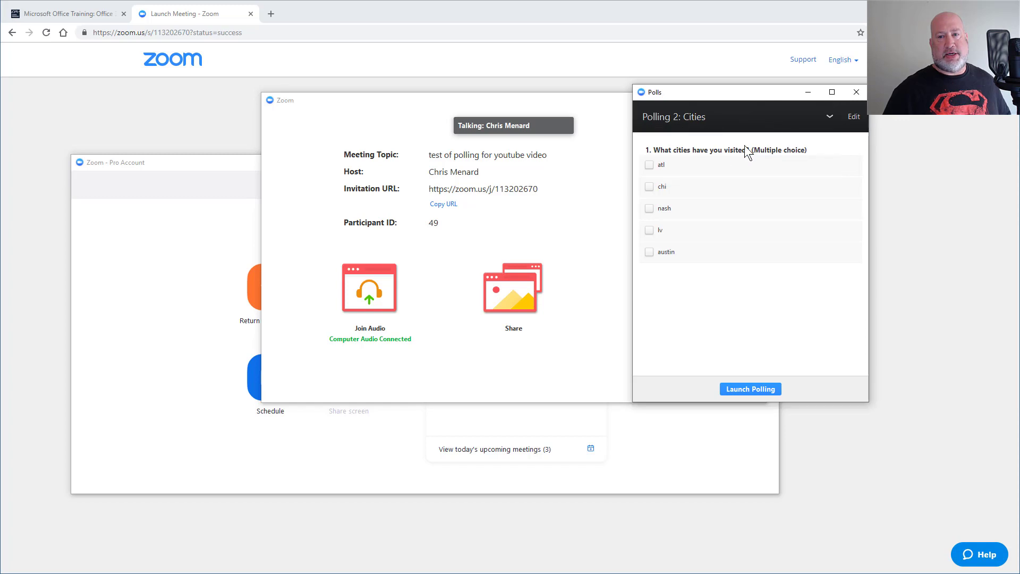
{"action": "left_click", "coordinate": [830, 116]}
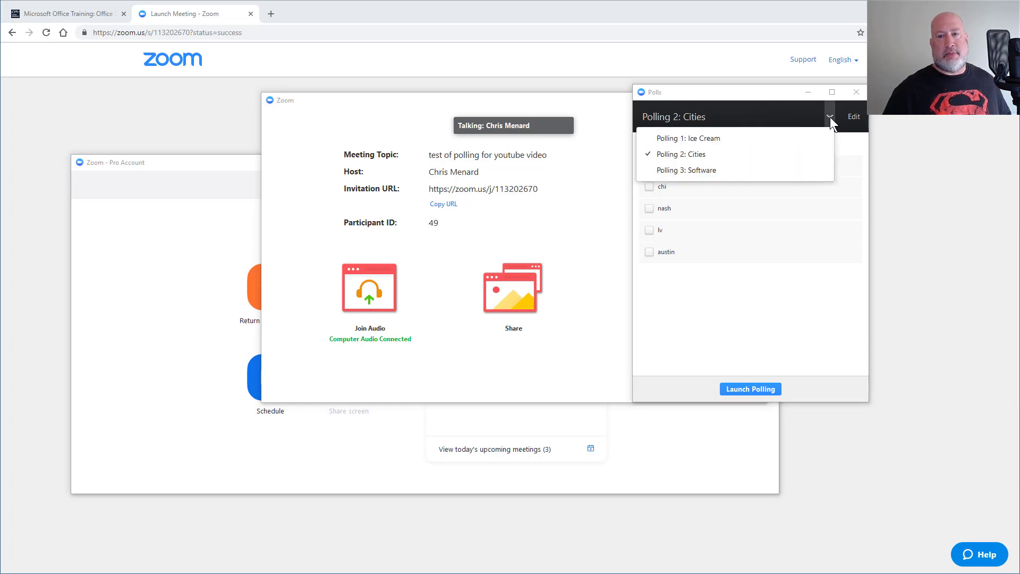
{"action": "left_click", "coordinate": [713, 140]}
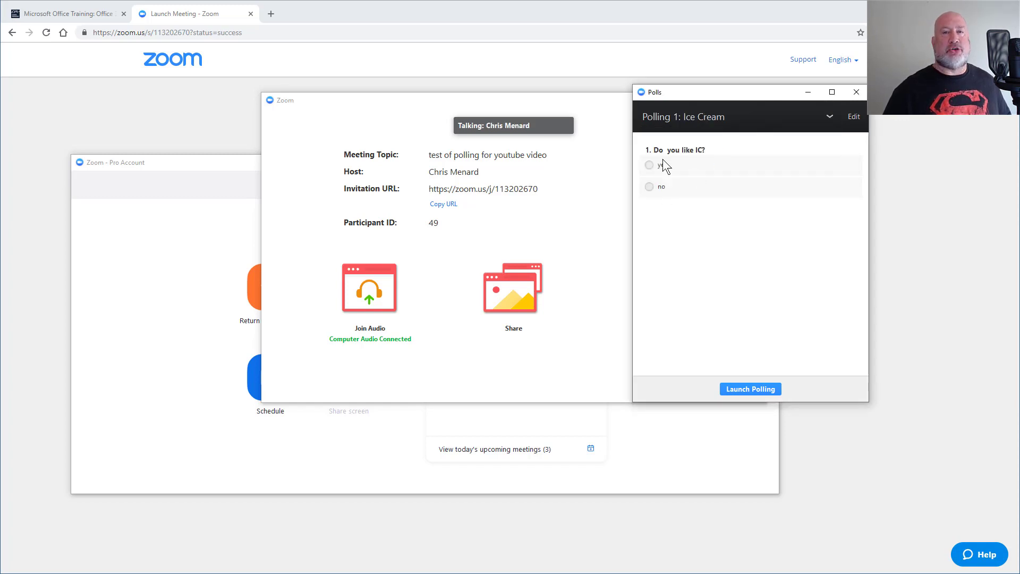